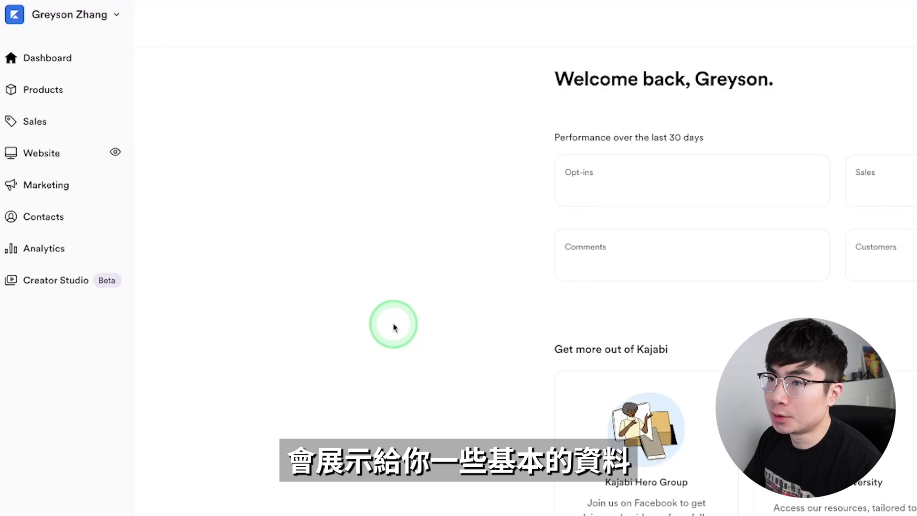
Start a new product, preview the Podcast, Community and Coaching types, and proceed with the Course type
{"action": "left_click", "coordinate": [104, 90]}
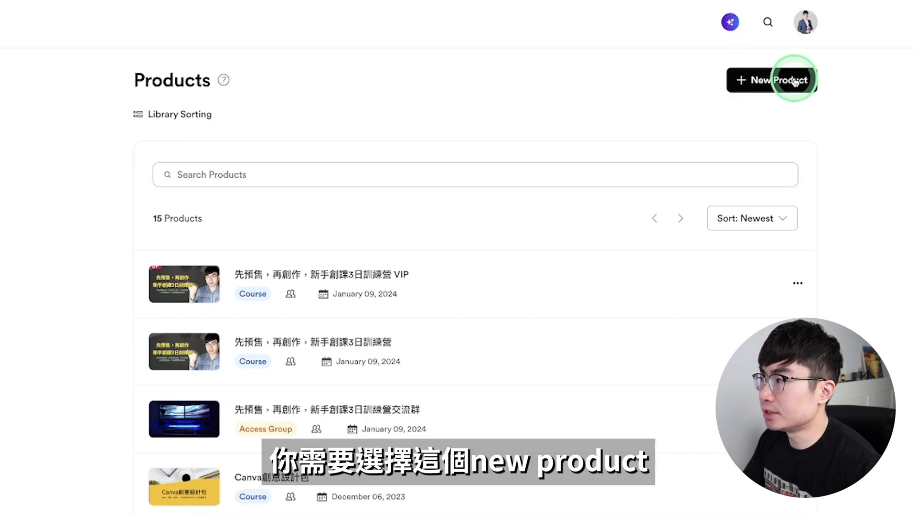
{"action": "left_click", "coordinate": [800, 81]}
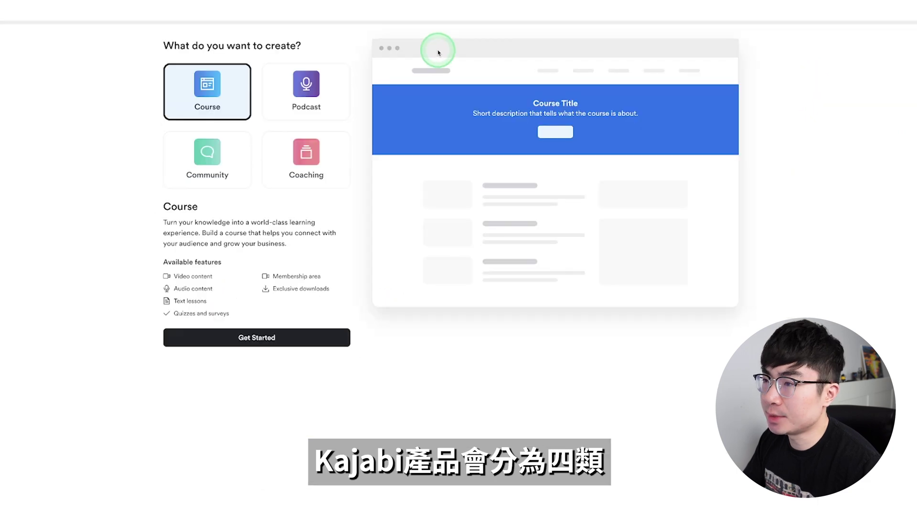
{"action": "left_click", "coordinate": [236, 116]}
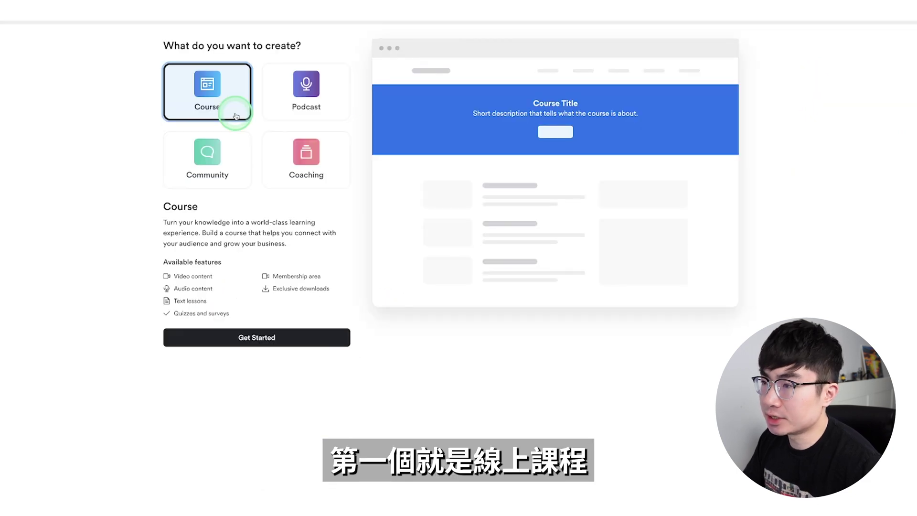
{"action": "left_click", "coordinate": [290, 102]}
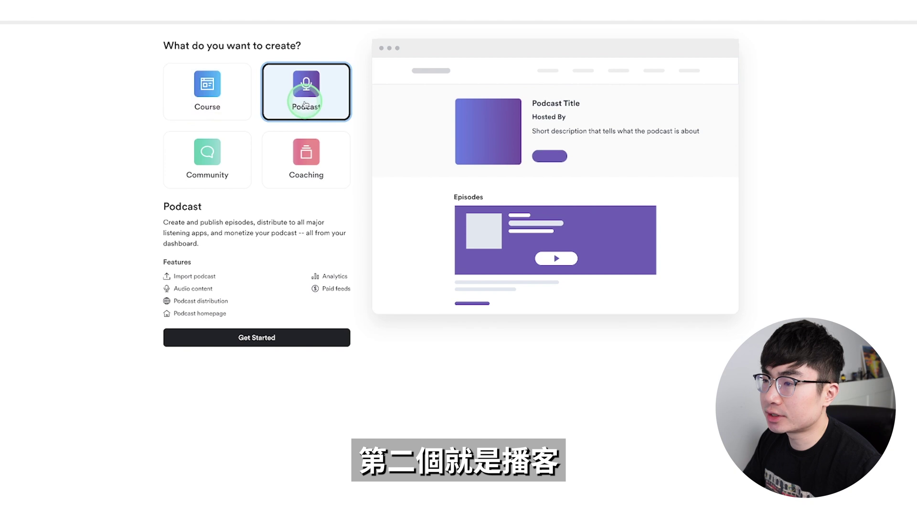
{"action": "left_click", "coordinate": [235, 146]}
{"action": "left_click", "coordinate": [308, 158]}
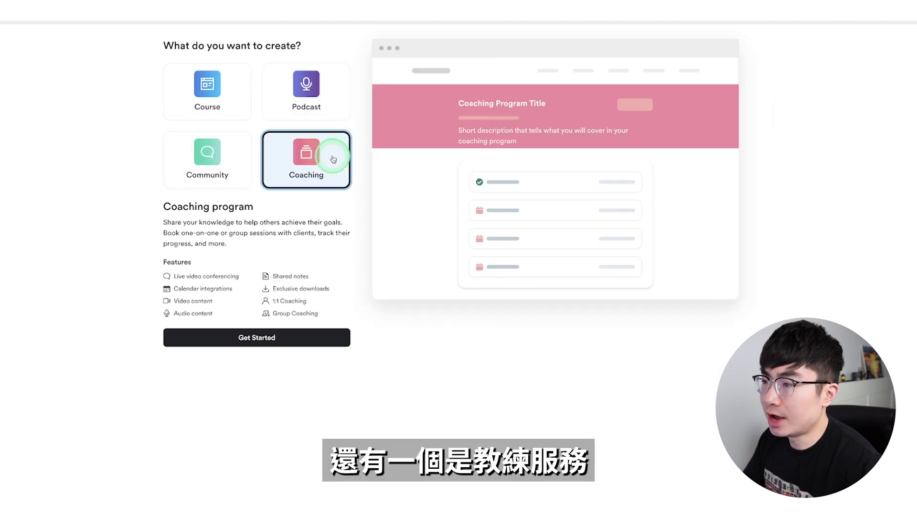
{"action": "left_click", "coordinate": [242, 112]}
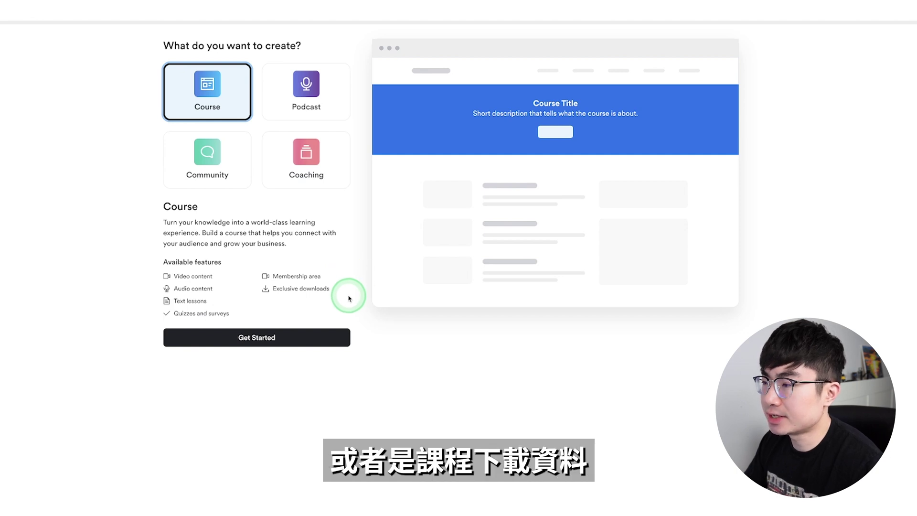
{"action": "left_click", "coordinate": [323, 339]}
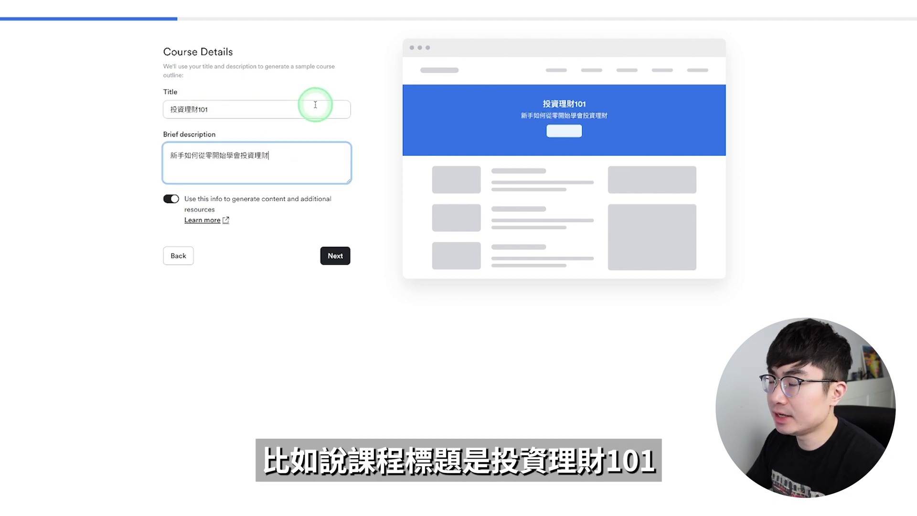
Complete the course details with title 投資理財101, description 新手如何從零開始學會投資理財, and content generation from this info enabled
{"action": "left_click", "coordinate": [575, 107]}
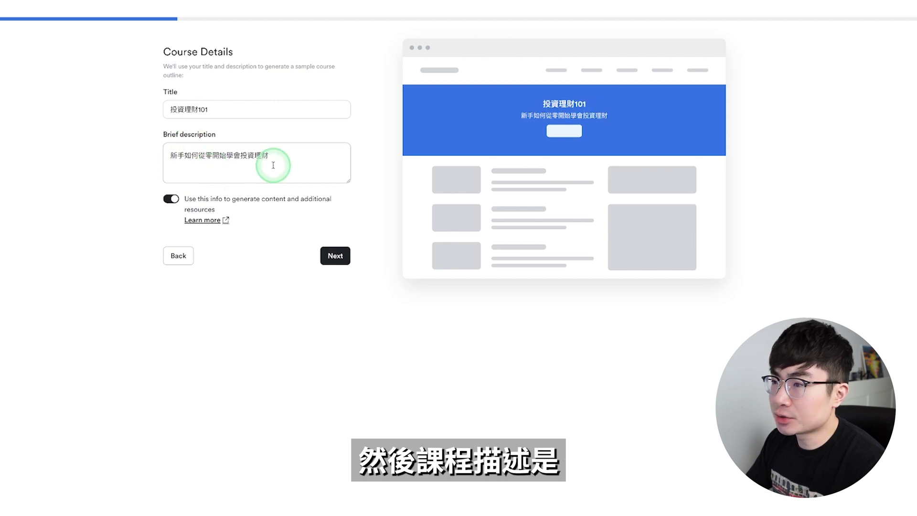
{"action": "left_click", "coordinate": [326, 171]}
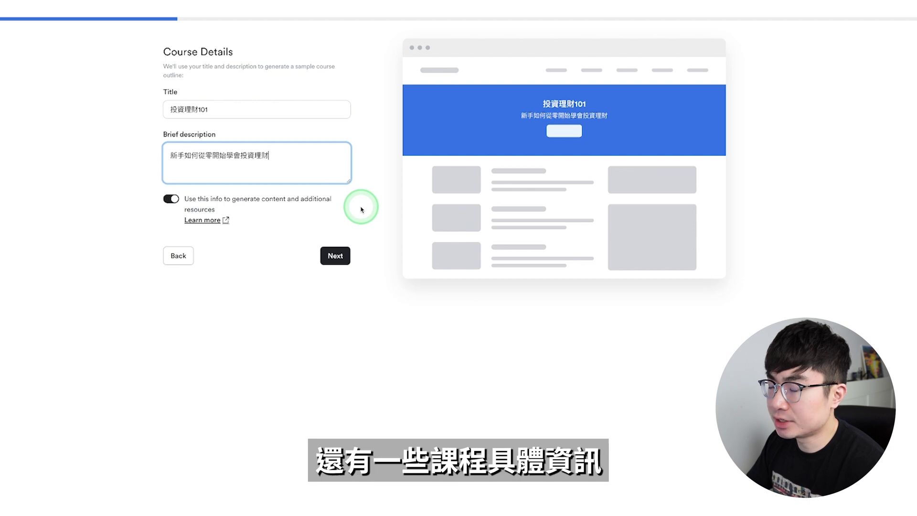
{"action": "left_click", "coordinate": [172, 200]}
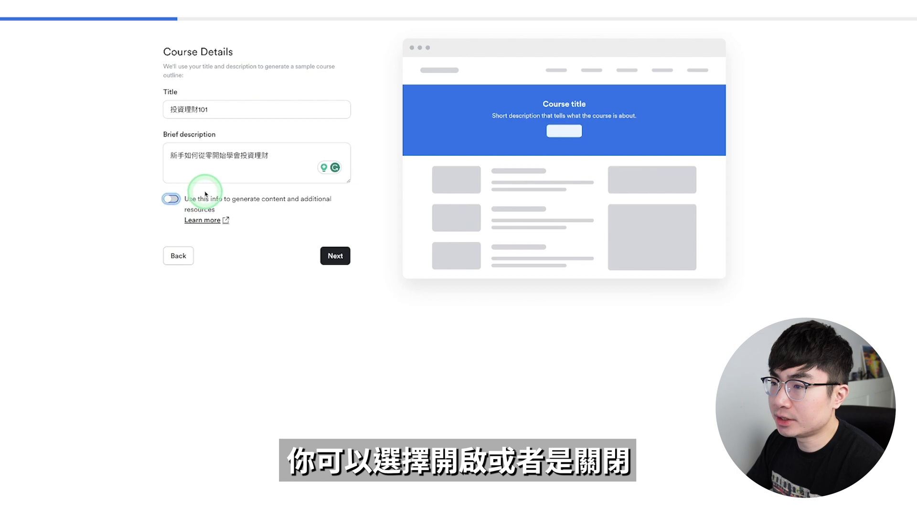
{"action": "left_click", "coordinate": [177, 201]}
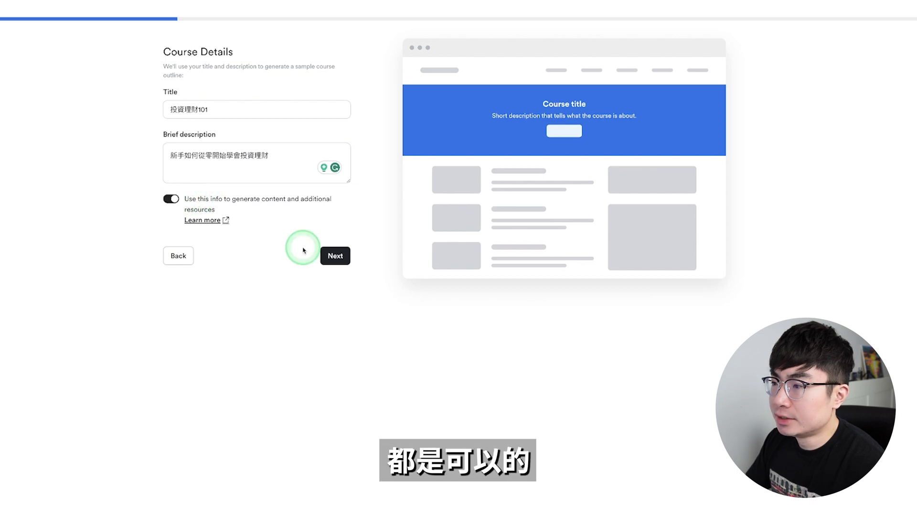
{"action": "left_click", "coordinate": [340, 256]}
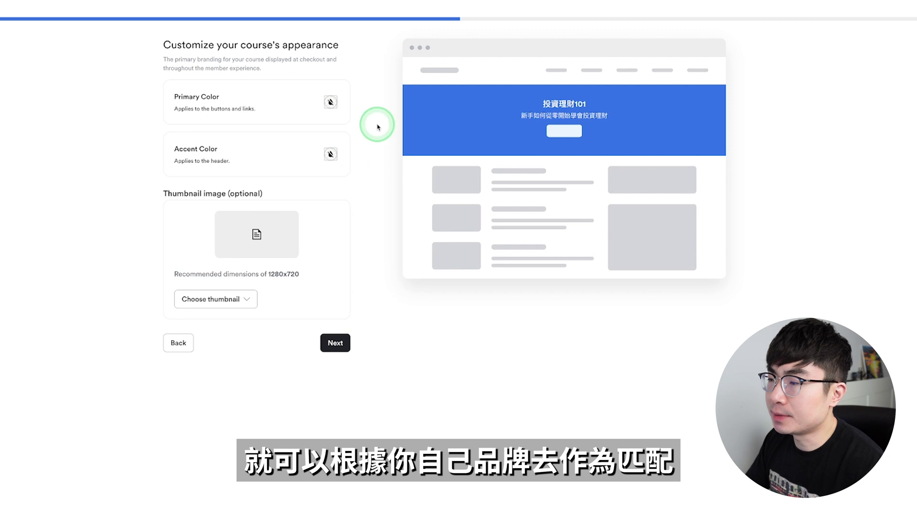
Customize the course's appearance with a red primary color, a yellow accent color and a thumbnail image
{"action": "left_click", "coordinate": [331, 102]}
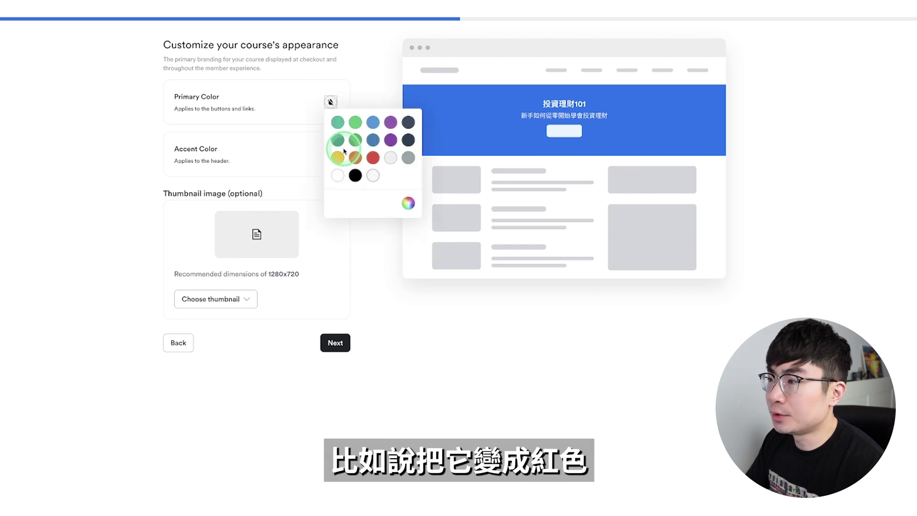
{"action": "left_click", "coordinate": [373, 158]}
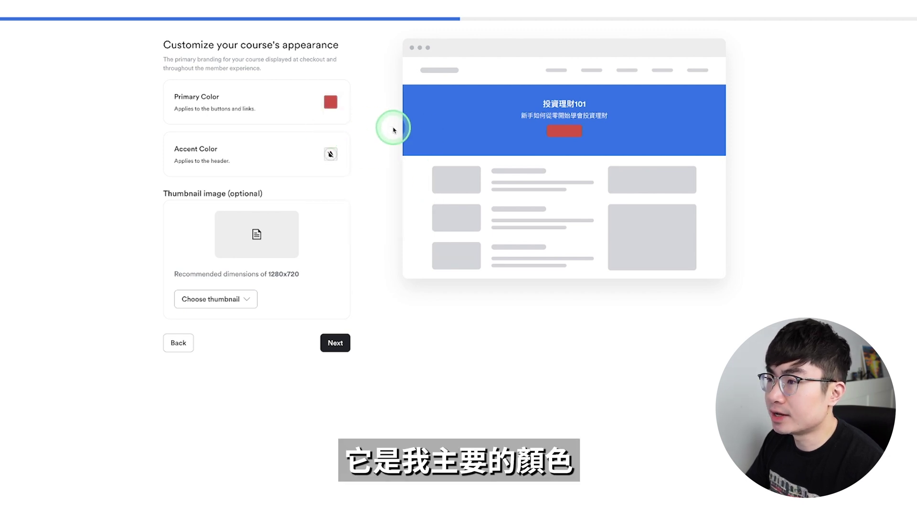
{"action": "left_click", "coordinate": [330, 153]}
{"action": "left_click", "coordinate": [337, 209]}
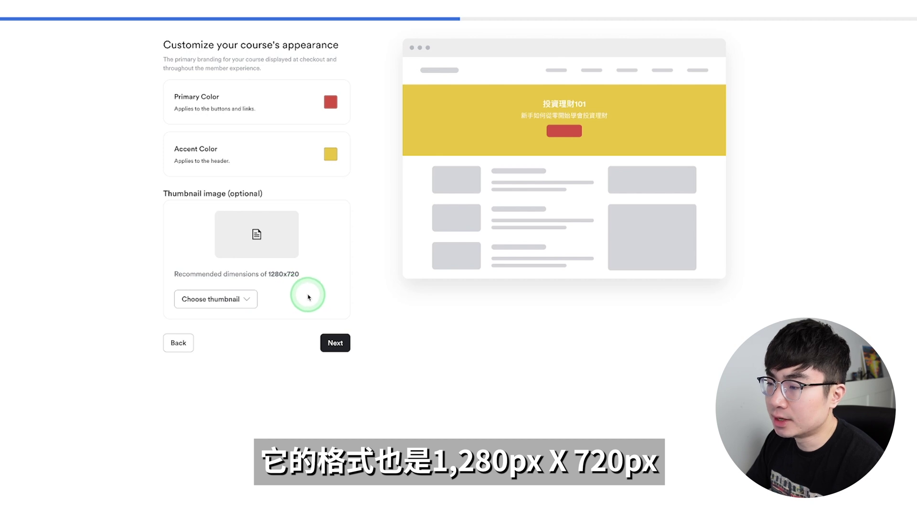
{"action": "left_click", "coordinate": [246, 300]}
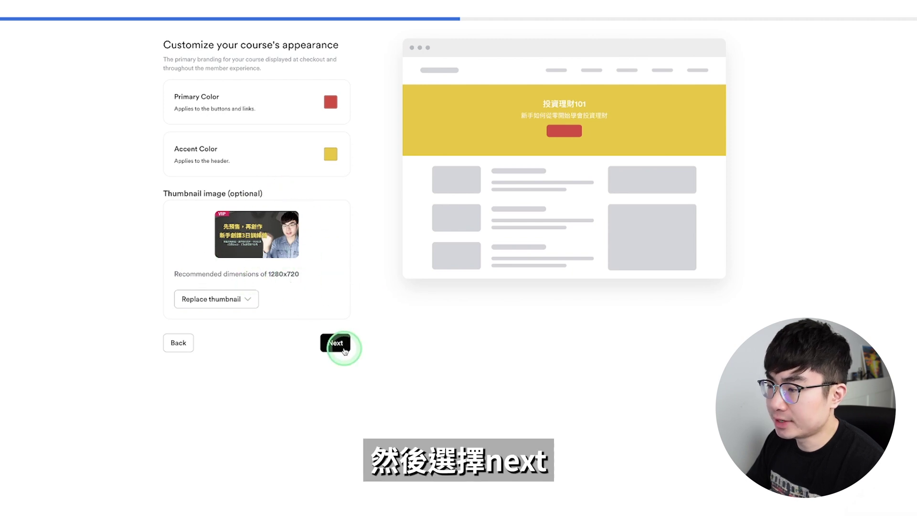
{"action": "left_click", "coordinate": [343, 349]}
Compare the Free and Paid options and make the course Paid with a one-time payment
{"action": "left_click", "coordinate": [328, 91]}
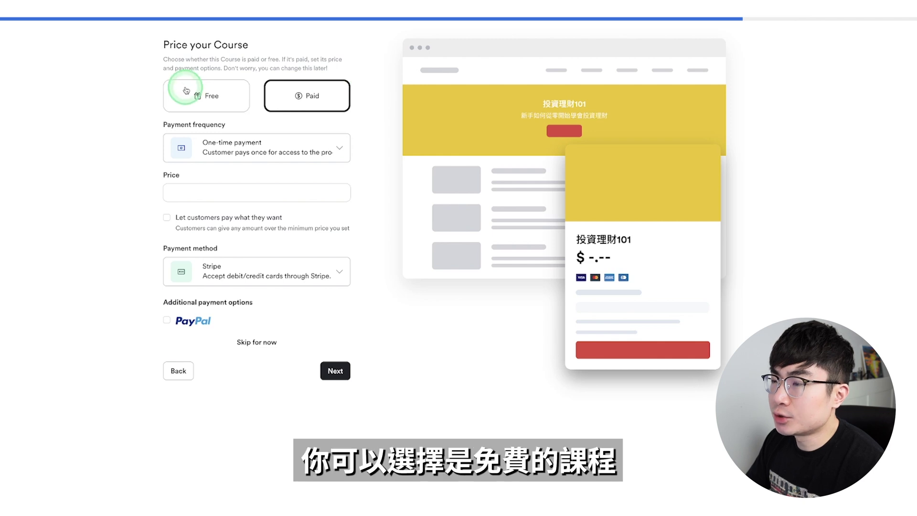
{"action": "left_click", "coordinate": [225, 94]}
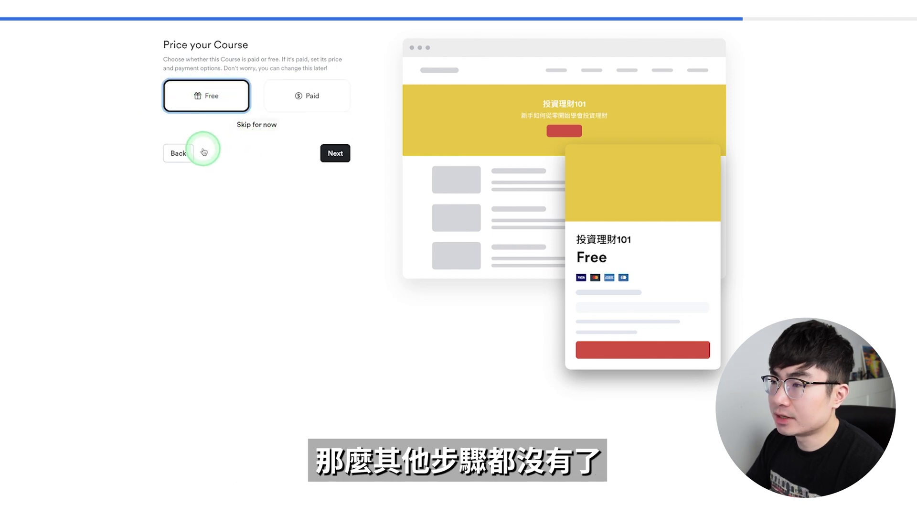
{"action": "left_click", "coordinate": [320, 100]}
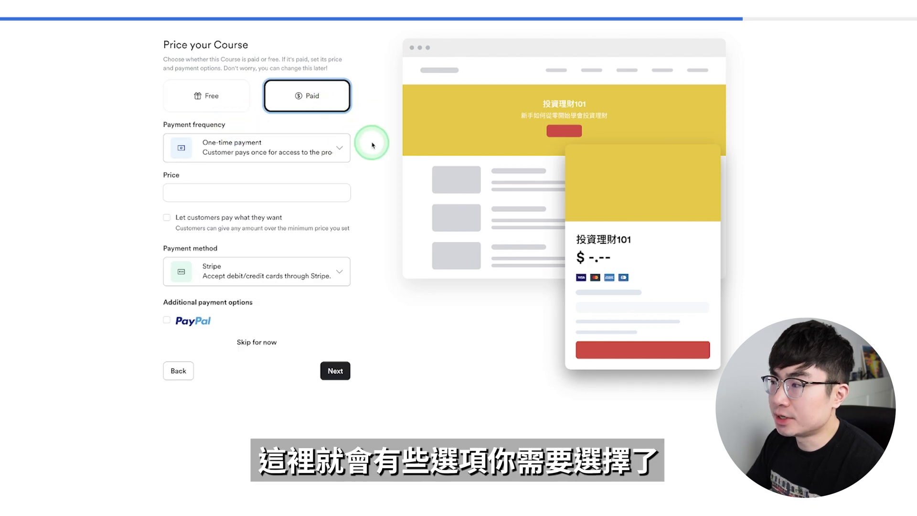
{"action": "left_click", "coordinate": [329, 145]}
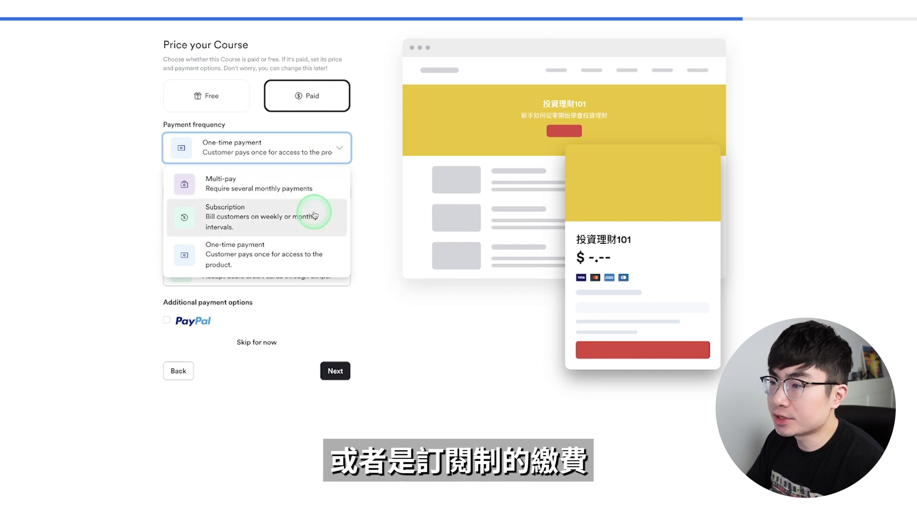
{"action": "left_click", "coordinate": [325, 261]}
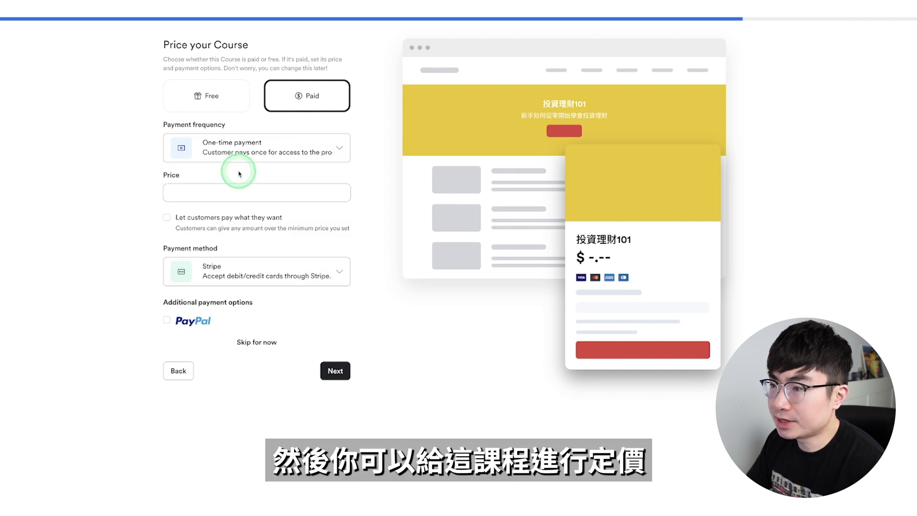
Set the course price to 397 with Stripe as the payment method
{"action": "type", "text": "397"}
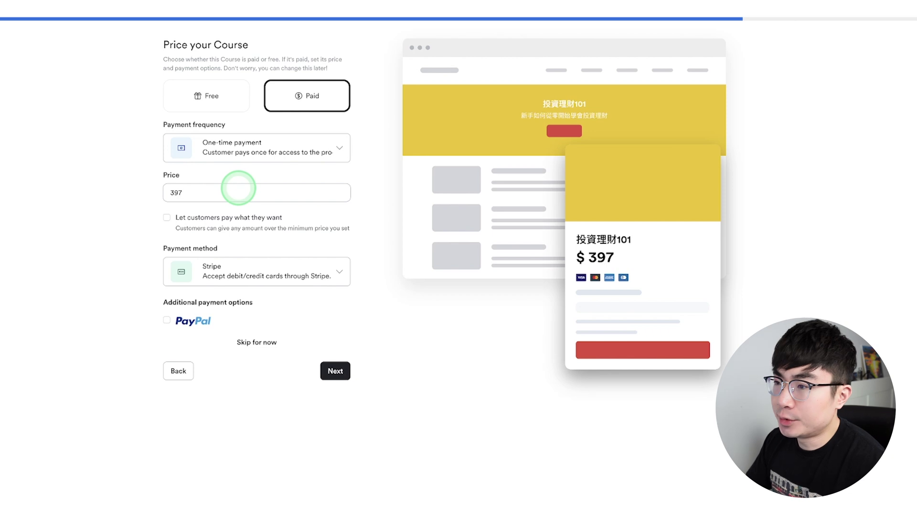
{"action": "left_click", "coordinate": [241, 188]}
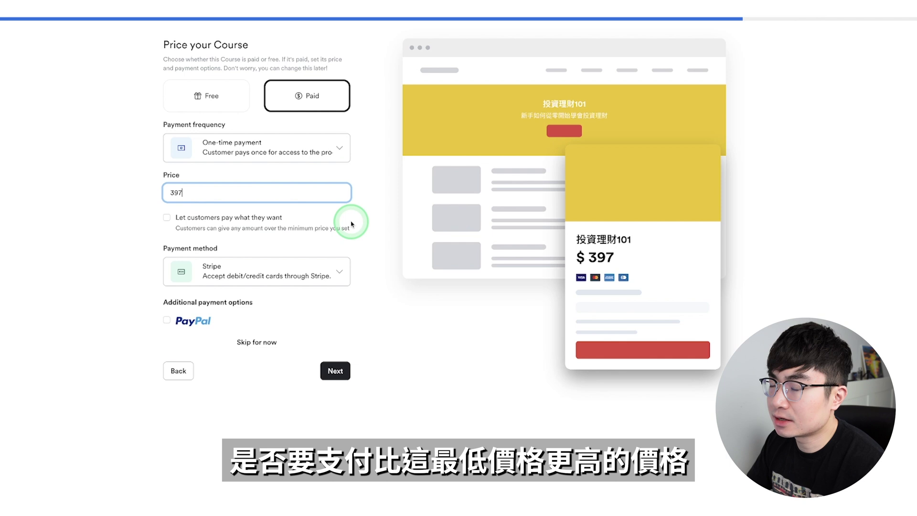
{"action": "left_click", "coordinate": [182, 204]}
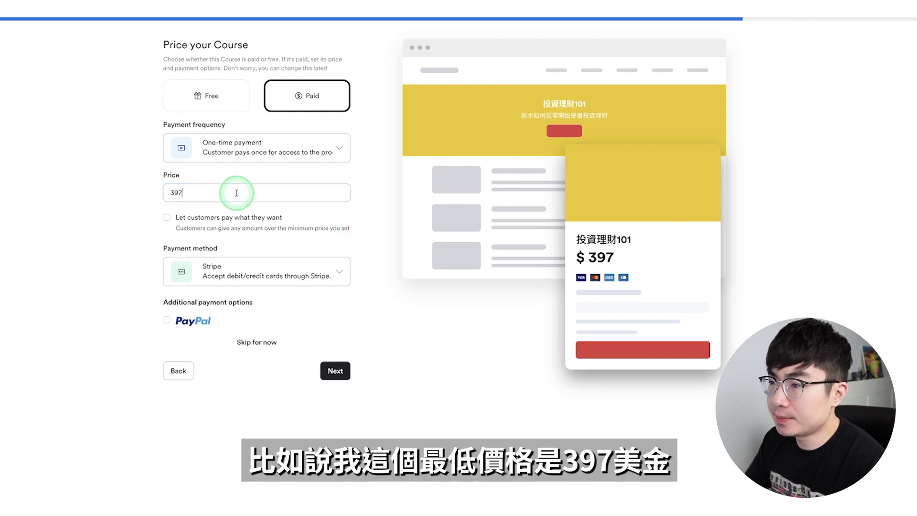
{"action": "left_click", "coordinate": [330, 205]}
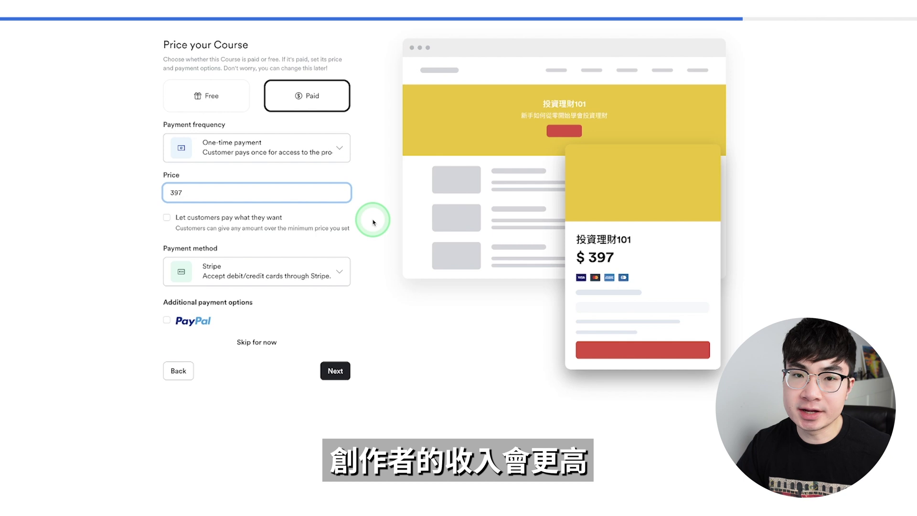
{"action": "left_click", "coordinate": [338, 267]}
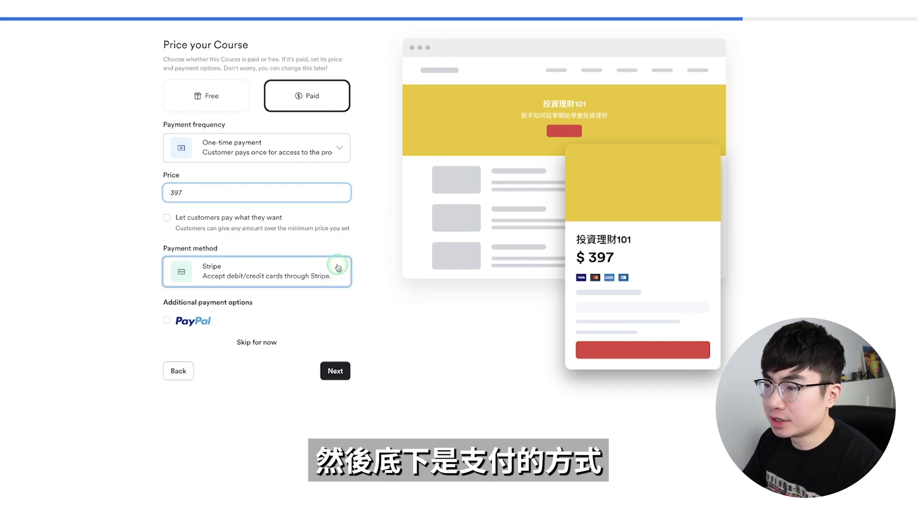
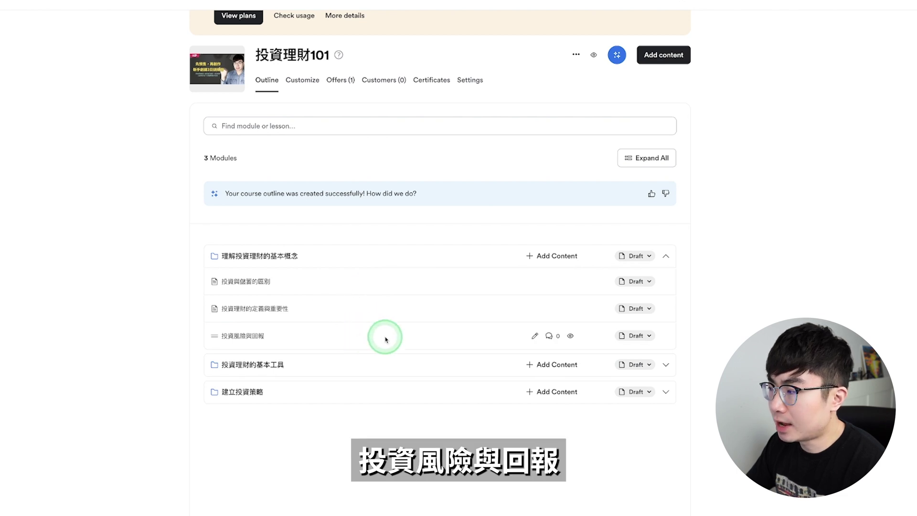
Expand the 投資理財的基本工具 module and create a new module titled 投資市場分析 in the course outline
{"action": "left_click", "coordinate": [665, 366]}
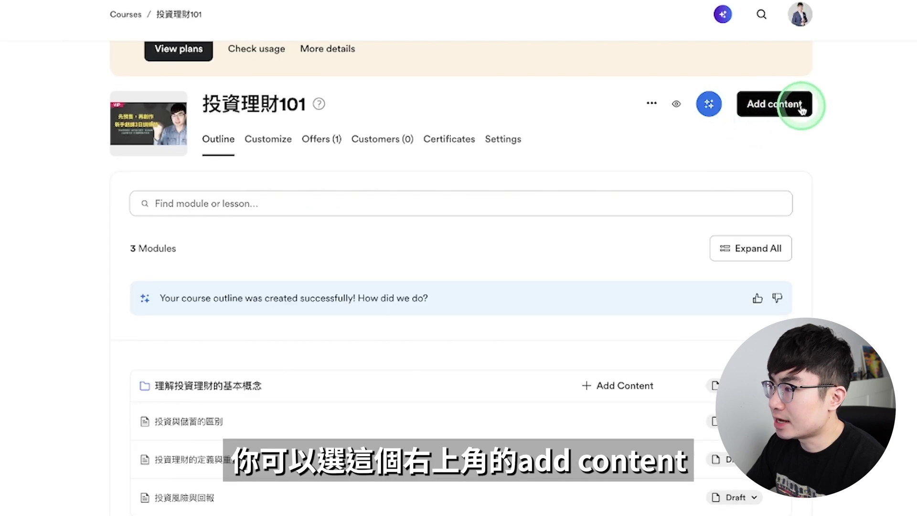
{"action": "left_click", "coordinate": [802, 108]}
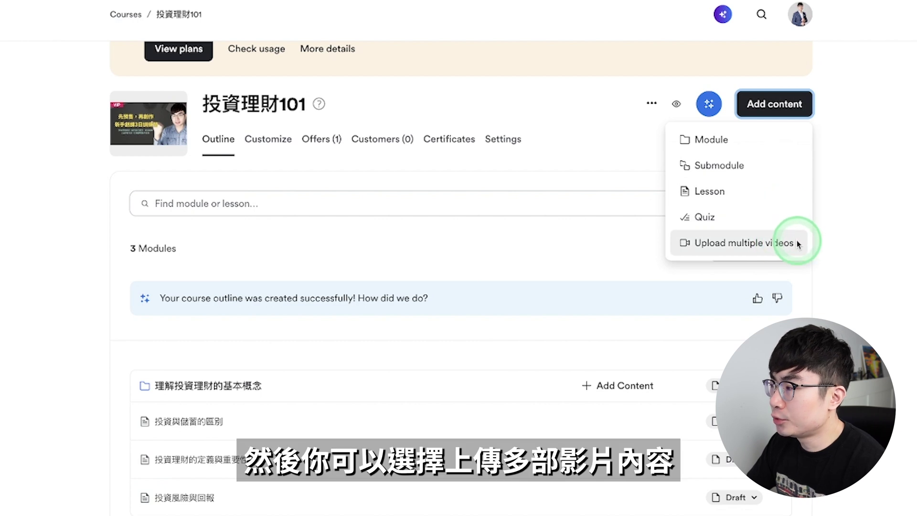
{"action": "left_click", "coordinate": [780, 139]}
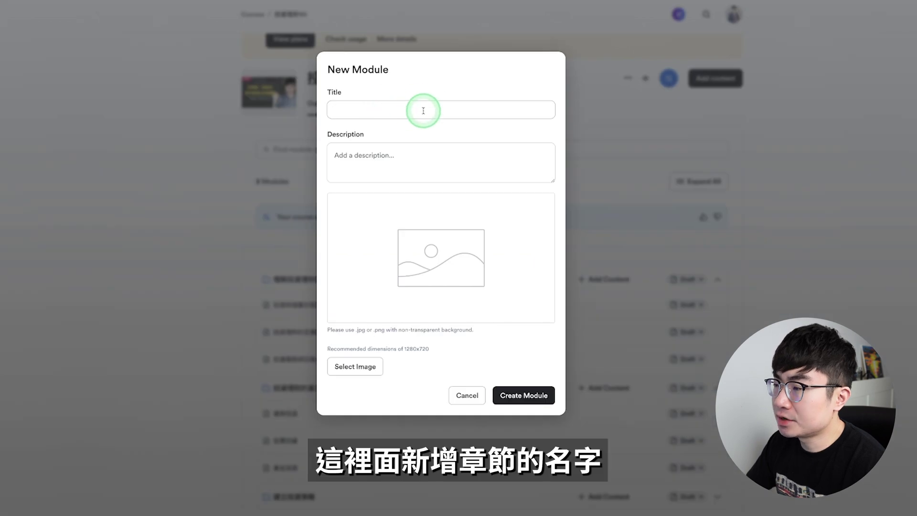
{"action": "type", "text": "投資市場分析"}
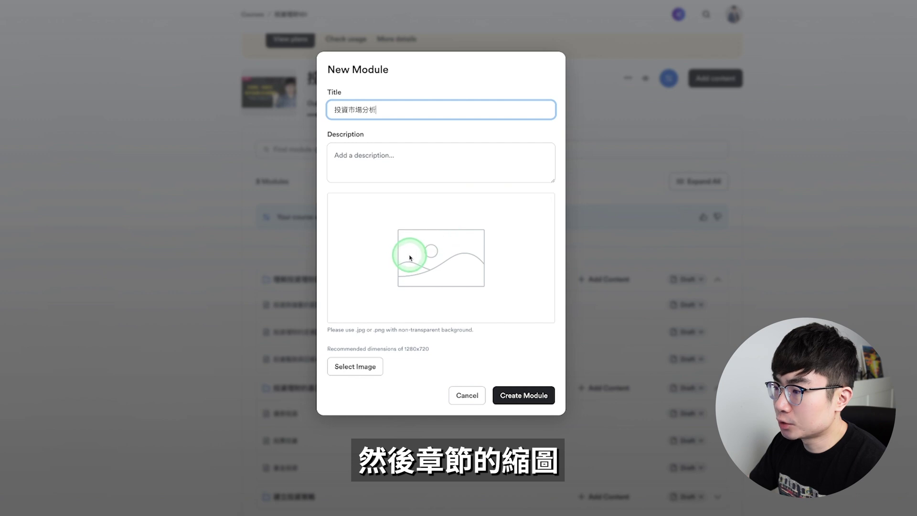
{"action": "left_click", "coordinate": [534, 394]}
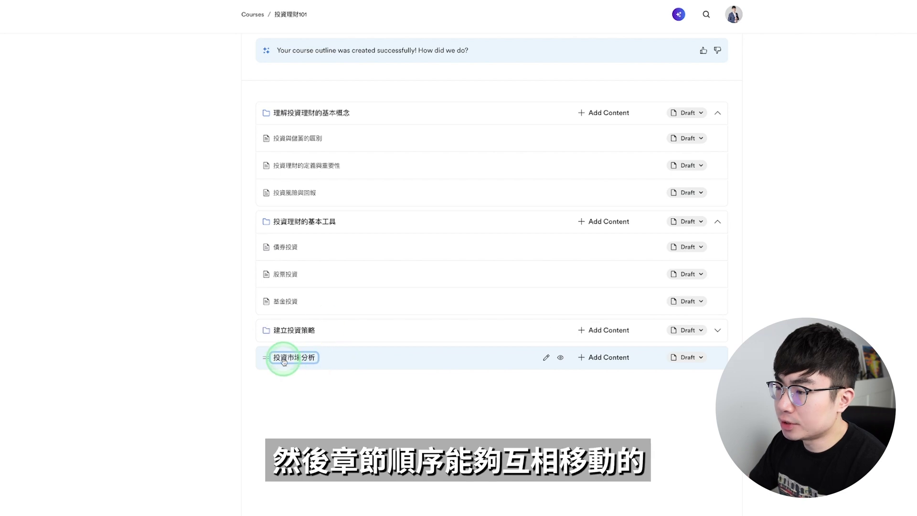
Move the 投資市場分析 module directly above 投資理財的基本工具 and add a lesson titled 如何看市場數據圖 to it
{"action": "left_click_drag", "start_coordinate": [265, 358], "coordinate": [310, 220]}
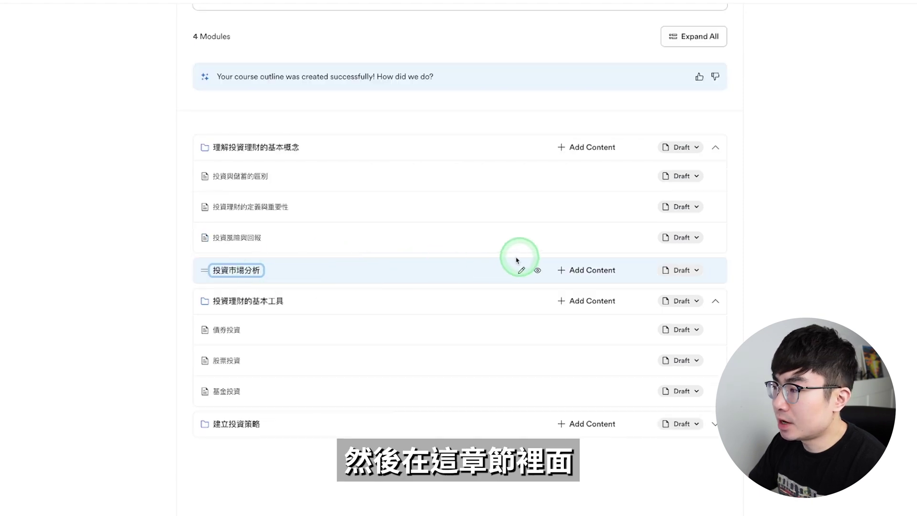
{"action": "left_click", "coordinate": [598, 276]}
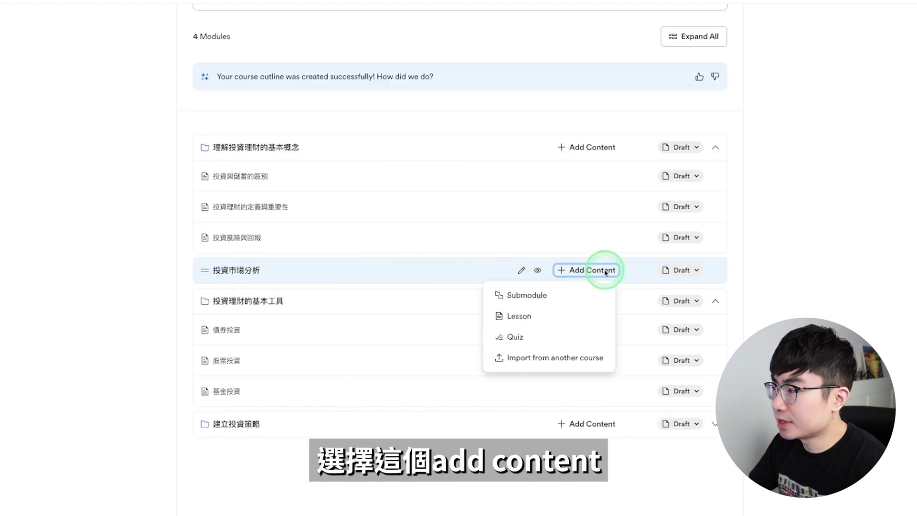
{"action": "left_click", "coordinate": [569, 319]}
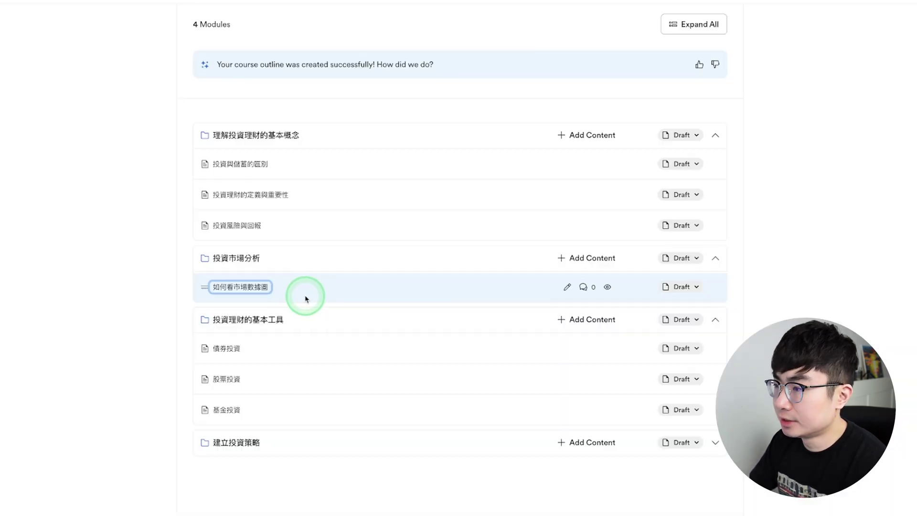
Move the 債券投資 lesson below 股票投資 in the 投資理財的基本工具 module
{"action": "left_click", "coordinate": [596, 244]}
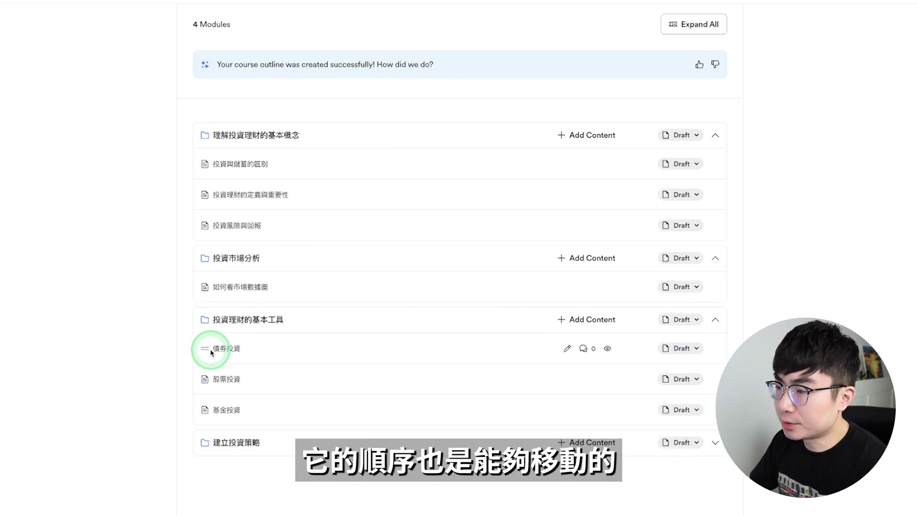
{"action": "left_click_drag", "start_coordinate": [204, 349], "coordinate": [210, 373]}
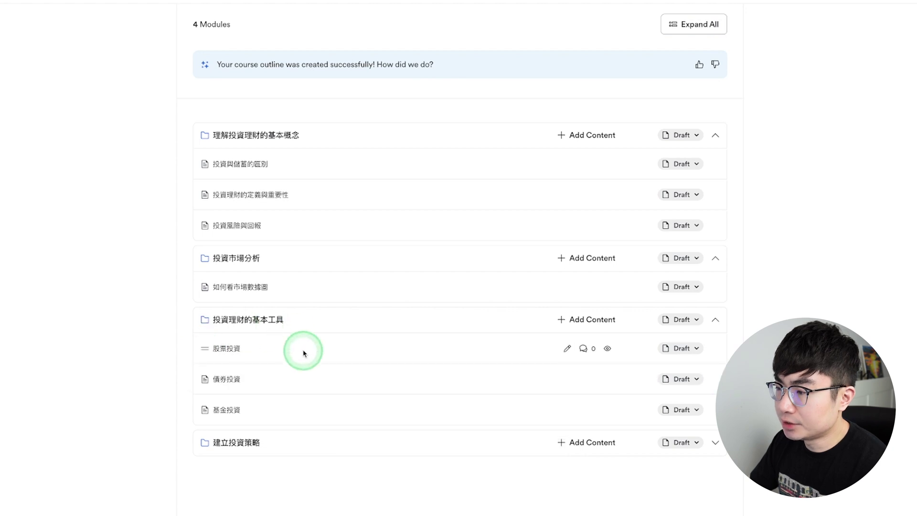
Start a new quiz in the 理解投資理財的基本概念 module and look through its question types and results
{"action": "scroll", "coordinate": [766, 195], "scroll_direction": "up", "scroll_amount": 2}
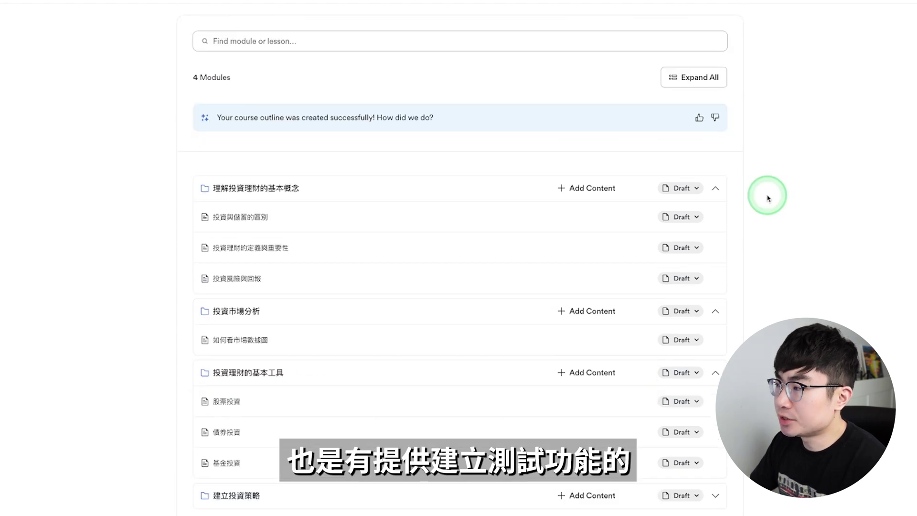
{"action": "left_click", "coordinate": [596, 192]}
{"action": "left_click", "coordinate": [546, 256]}
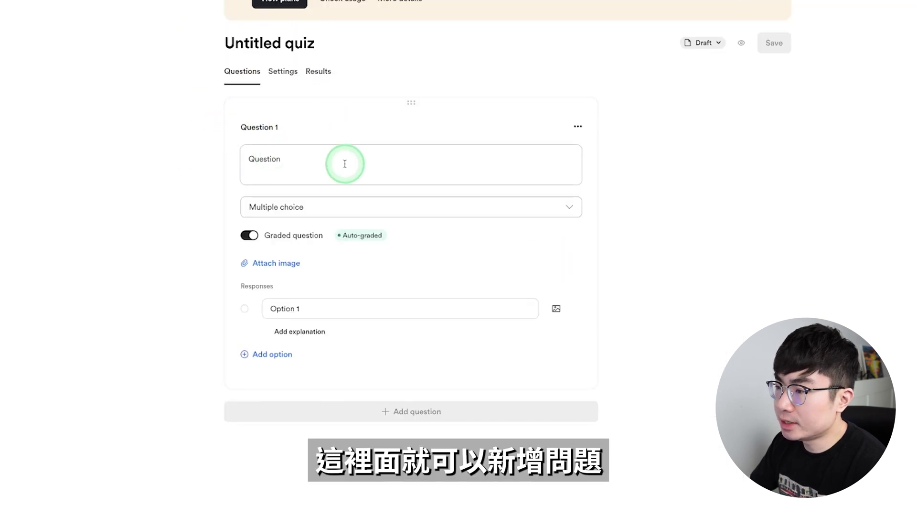
{"action": "left_click", "coordinate": [516, 205]}
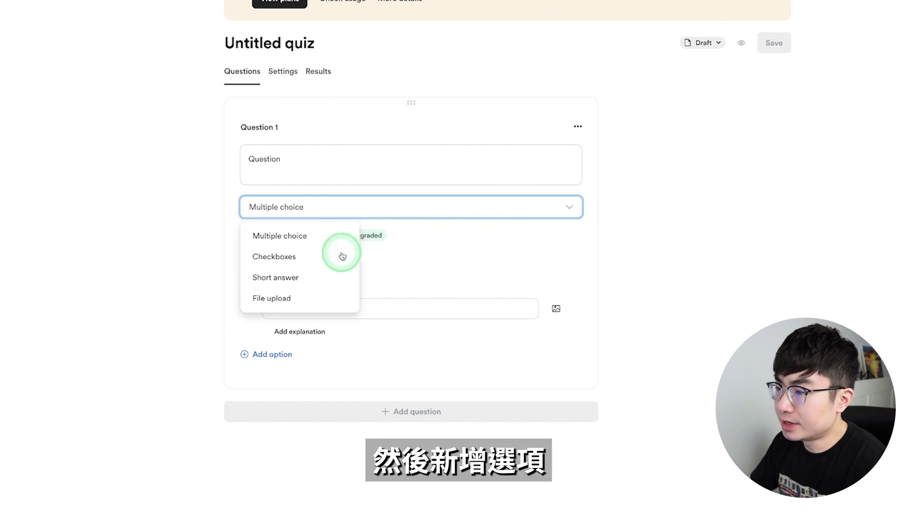
{"action": "left_click", "coordinate": [540, 212]}
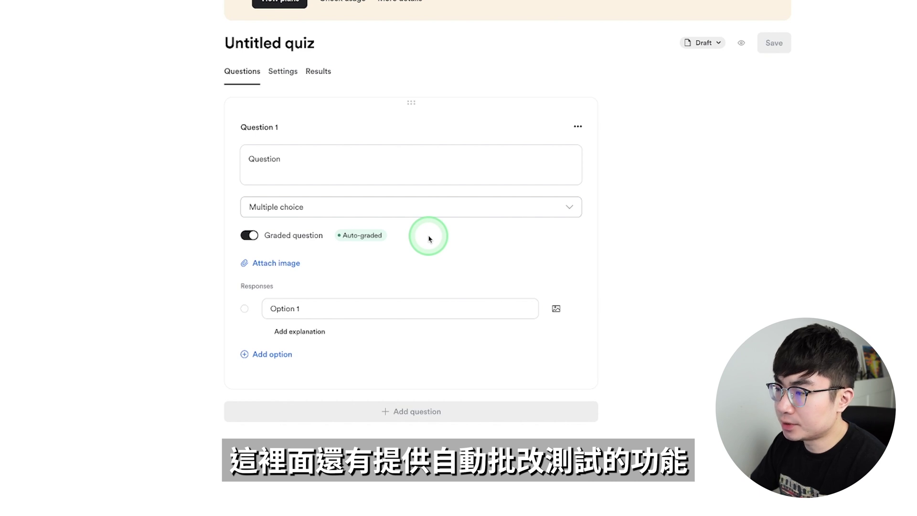
{"action": "left_click", "coordinate": [318, 72]}
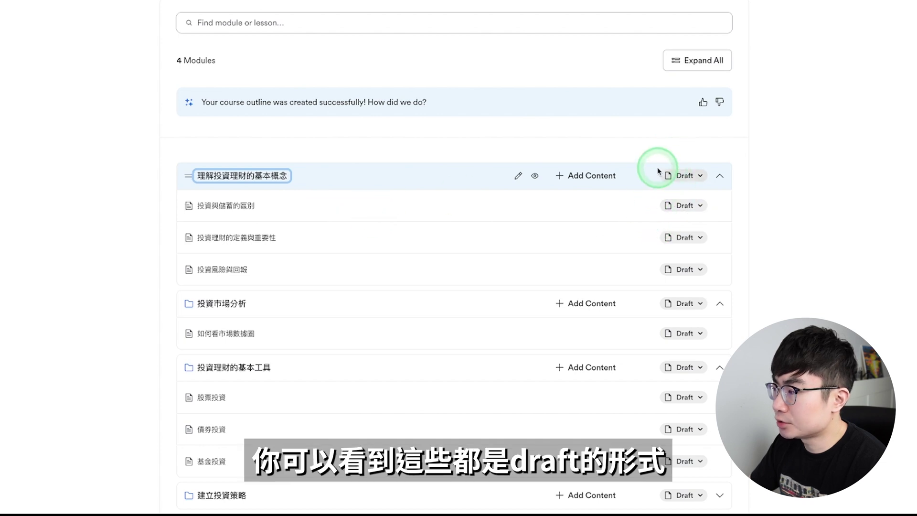
Publish the 理解投資理財的基本概念 module and its 投資與儲蓄的區別 lesson, and preview the course
{"action": "left_click", "coordinate": [704, 180]}
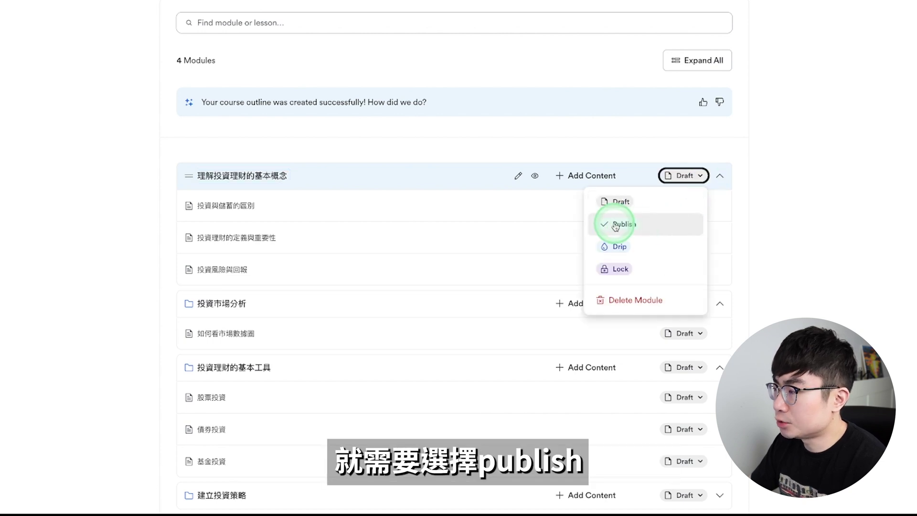
{"action": "left_click", "coordinate": [667, 228]}
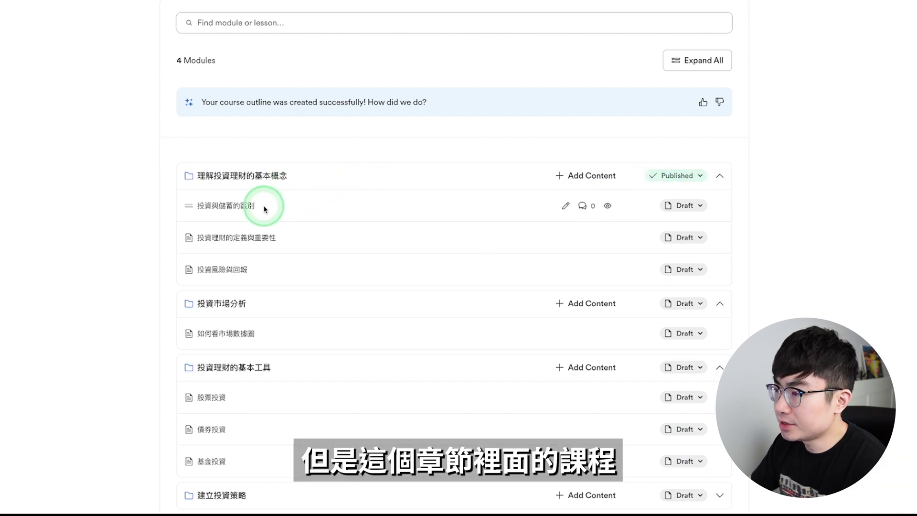
{"action": "left_click", "coordinate": [696, 207]}
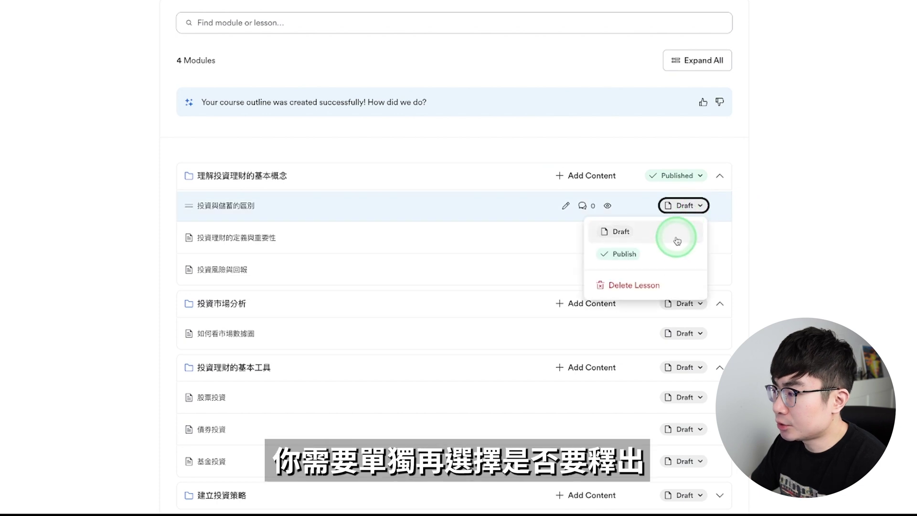
{"action": "left_click", "coordinate": [672, 256]}
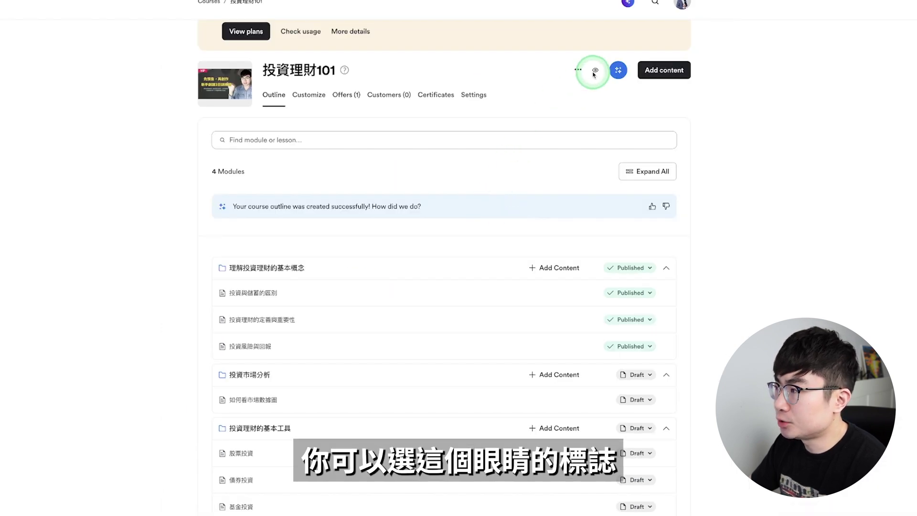
{"action": "left_click", "coordinate": [594, 71]}
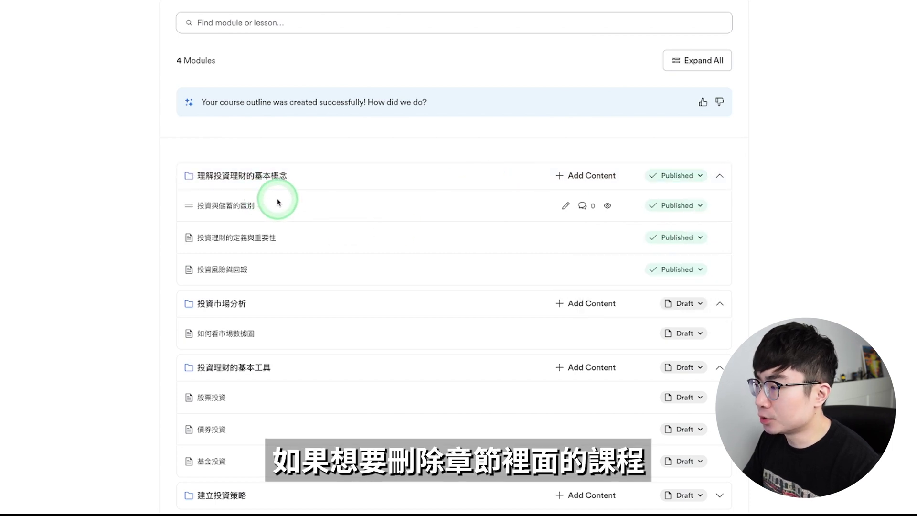
Try to delete the 投資與儲蓄的區別 lesson from the 理解投資理財的基本概念 module
{"action": "left_click", "coordinate": [658, 207]}
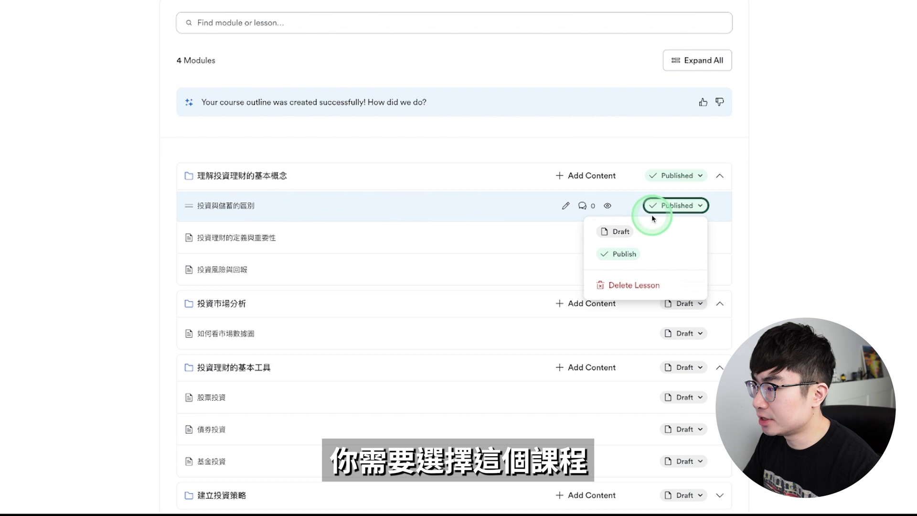
{"action": "left_click", "coordinate": [671, 286]}
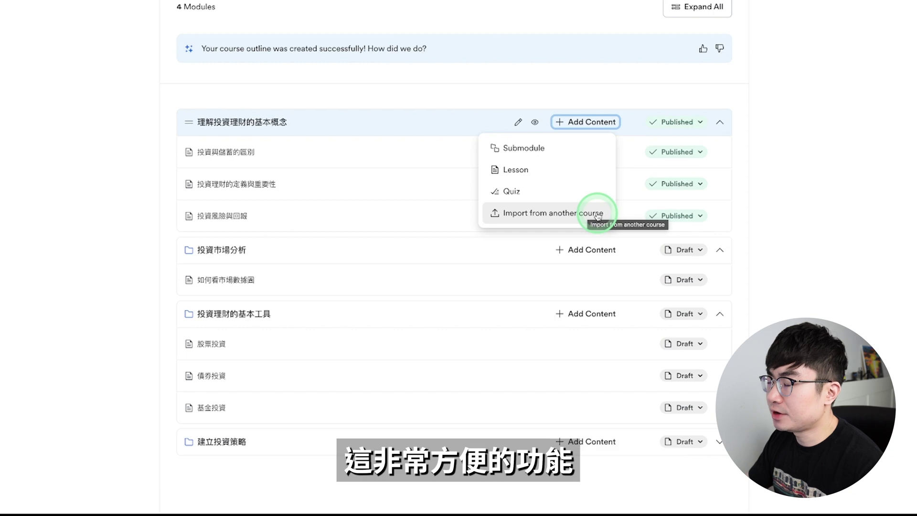
Open the 投資與儲蓄的區別 lesson, examine its content, status, thumbnail and comment settings, and preview it
{"action": "left_click", "coordinate": [243, 193]}
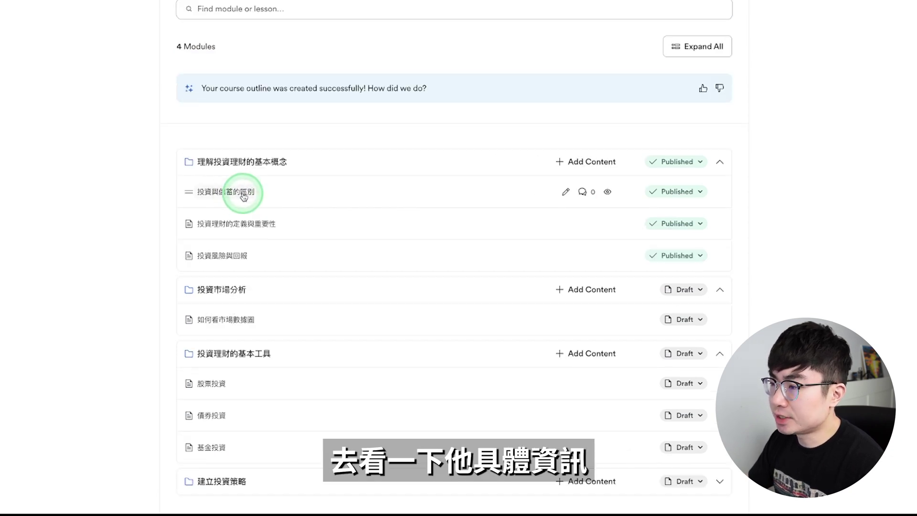
{"action": "left_click", "coordinate": [243, 194]}
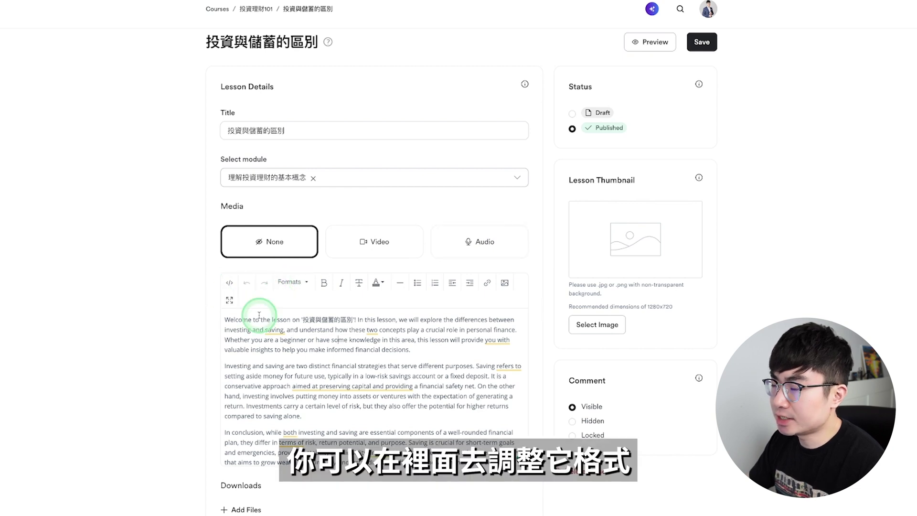
{"action": "left_click", "coordinate": [338, 339]}
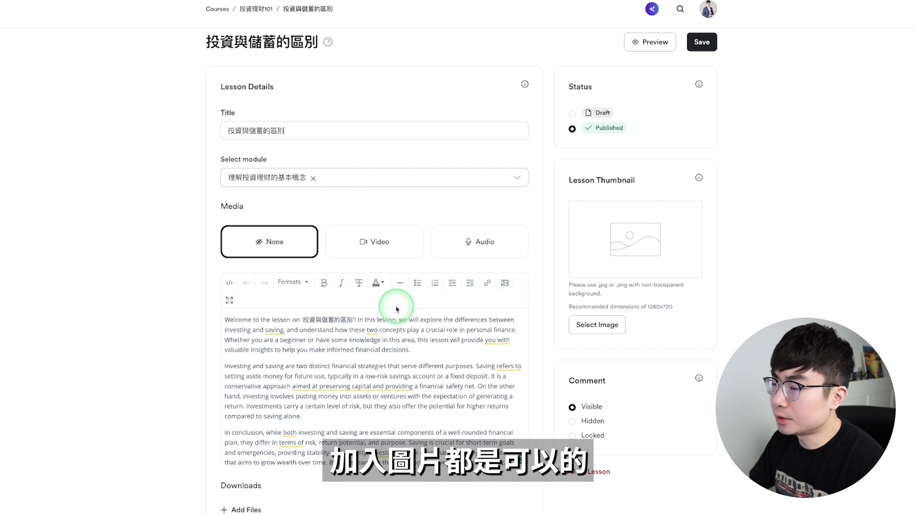
{"action": "scroll", "coordinate": [481, 325], "scroll_direction": "down", "scroll_amount": 7}
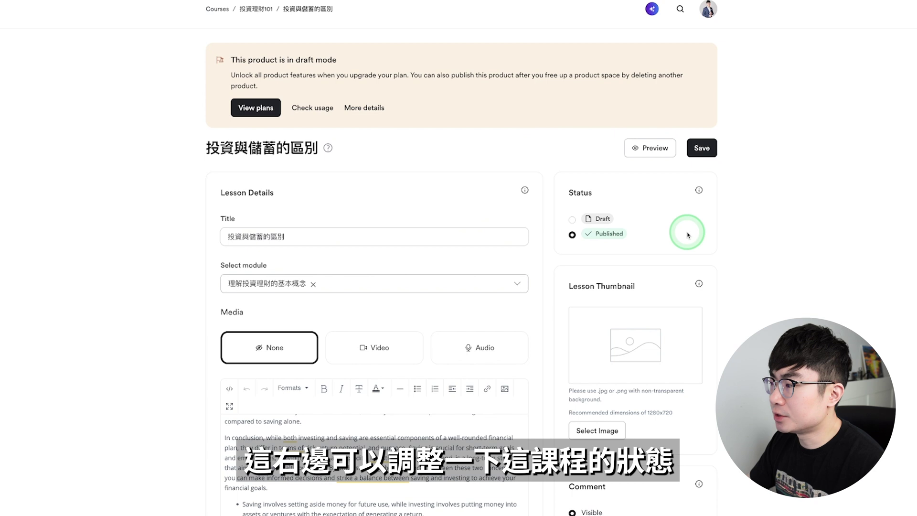
{"action": "scroll", "coordinate": [688, 235], "scroll_direction": "down", "scroll_amount": 2}
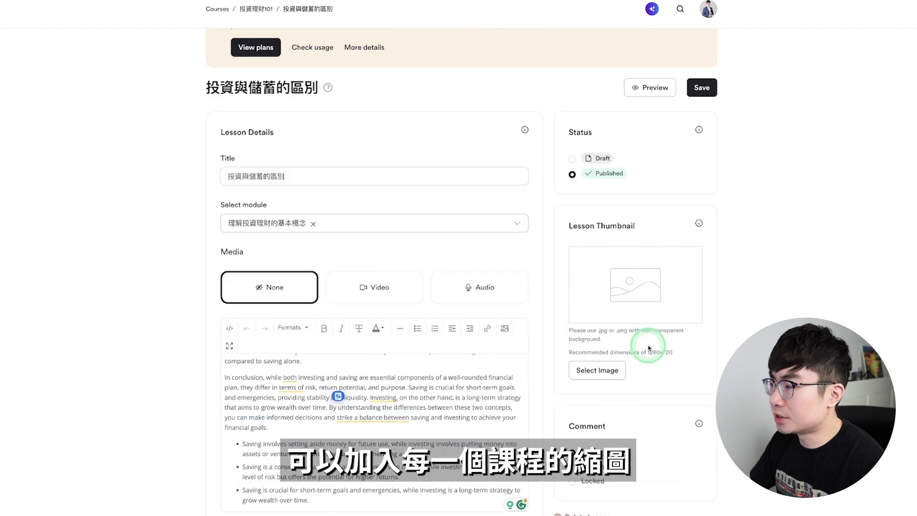
{"action": "scroll", "coordinate": [694, 340], "scroll_direction": "down", "scroll_amount": 4}
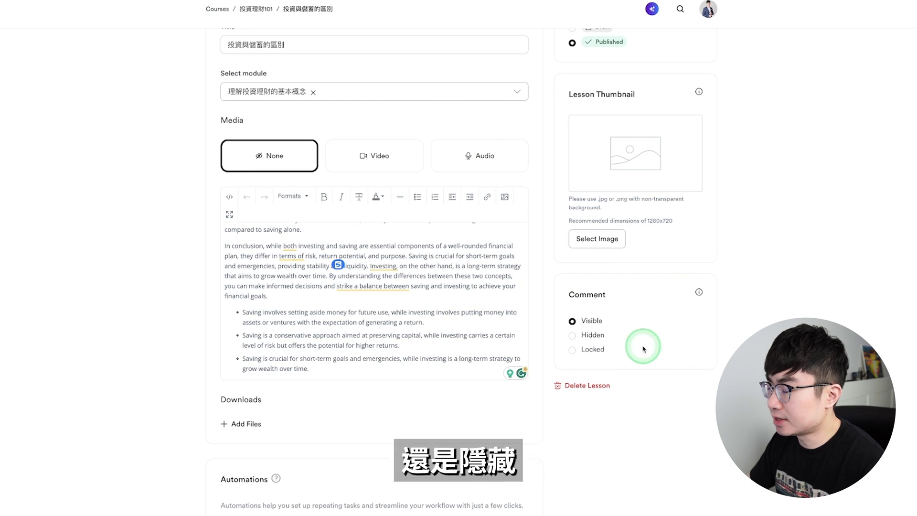
{"action": "scroll", "coordinate": [643, 350], "scroll_direction": "up", "scroll_amount": 6}
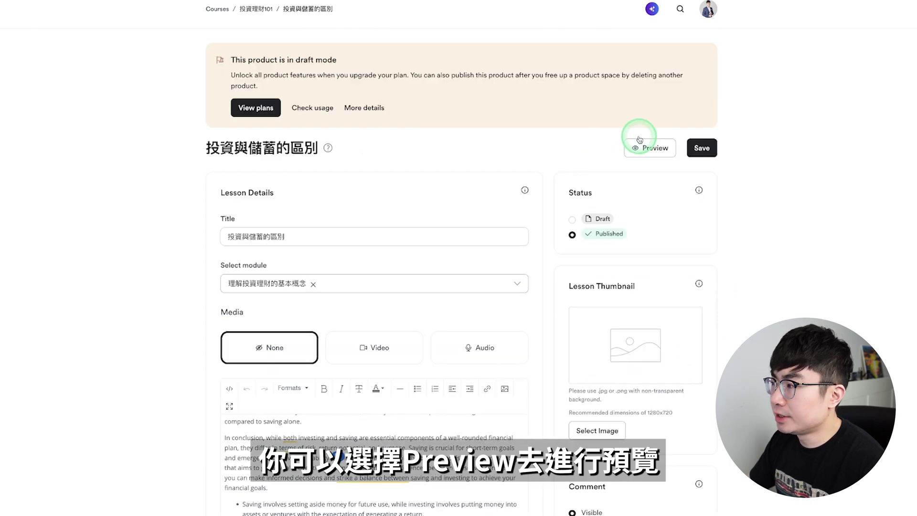
{"action": "left_click", "coordinate": [665, 150]}
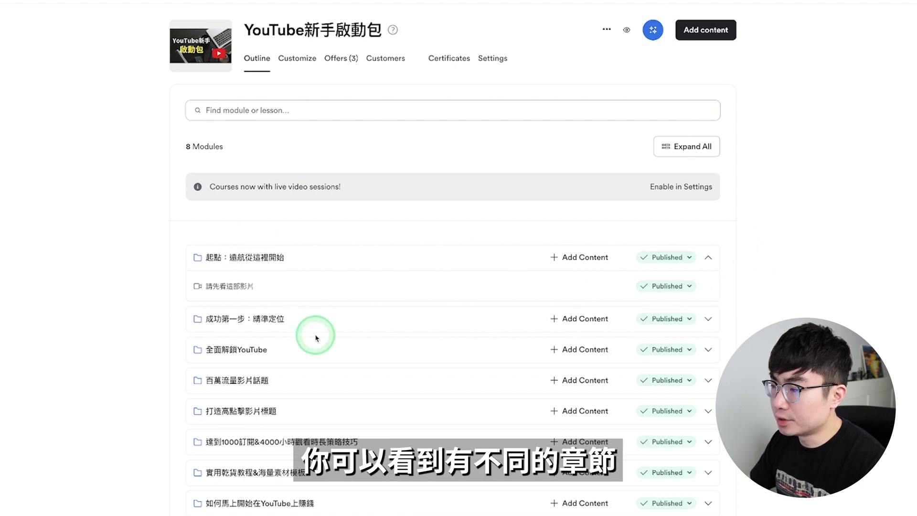
Expand the 全面解鎖YouTube module of the YouTube新手啟動包 course, preview the course and open its 打造你的YouTube成功藍圖 lesson
{"action": "left_click", "coordinate": [708, 349]}
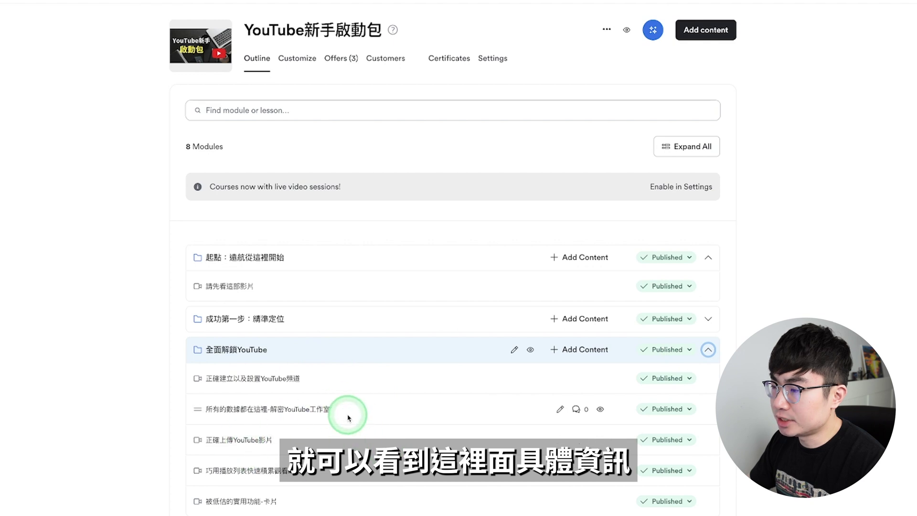
{"action": "left_click", "coordinate": [627, 31]}
{"action": "scroll", "coordinate": [446, 256], "scroll_direction": "down", "scroll_amount": 6}
{"action": "scroll", "coordinate": [447, 253], "scroll_direction": "down", "scroll_amount": 10}
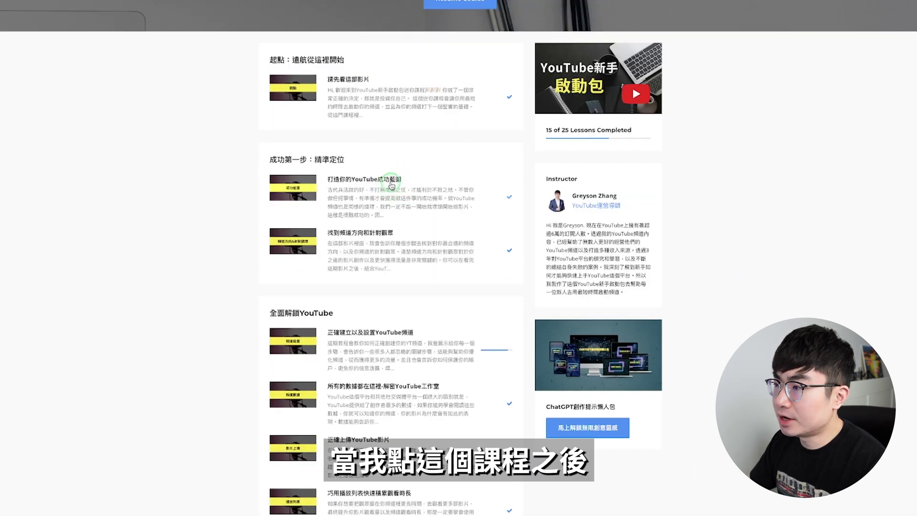
{"action": "left_click", "coordinate": [391, 183]}
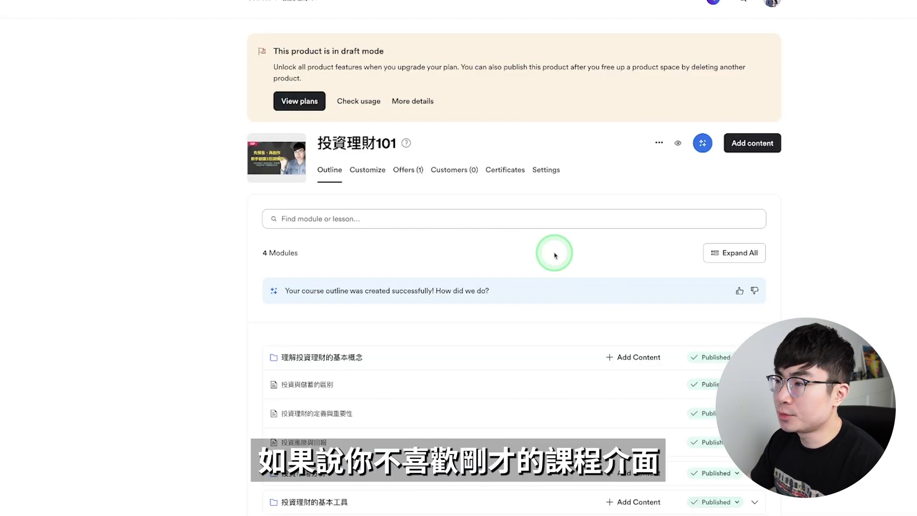
Browse the installable templates for 投資理財101 and preview the Momentum template, including its 投資與儲蓄的區別 lesson page
{"action": "left_click", "coordinate": [377, 176]}
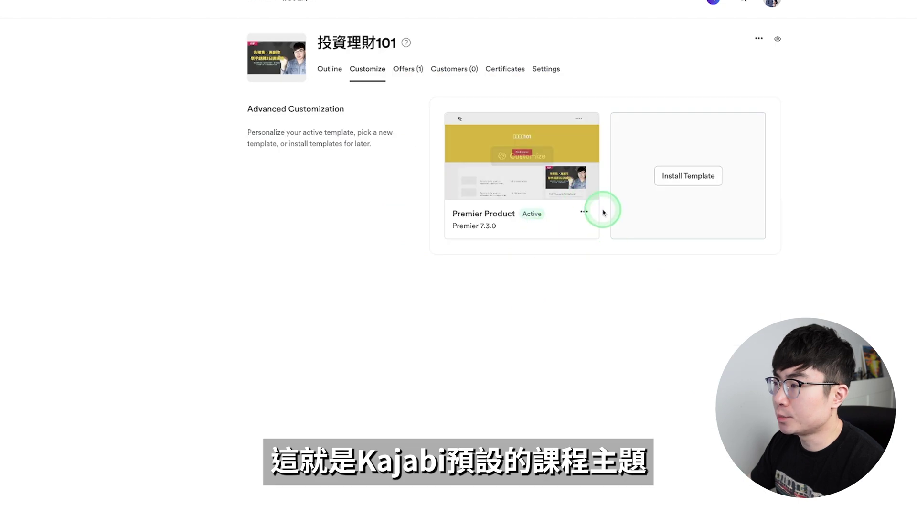
{"action": "left_click", "coordinate": [698, 177]}
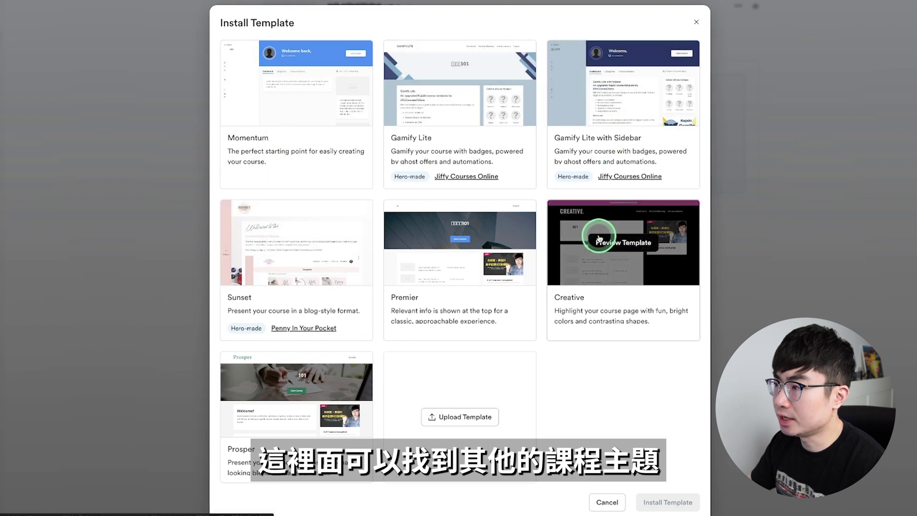
{"action": "mouse_move", "coordinate": [321, 82]}
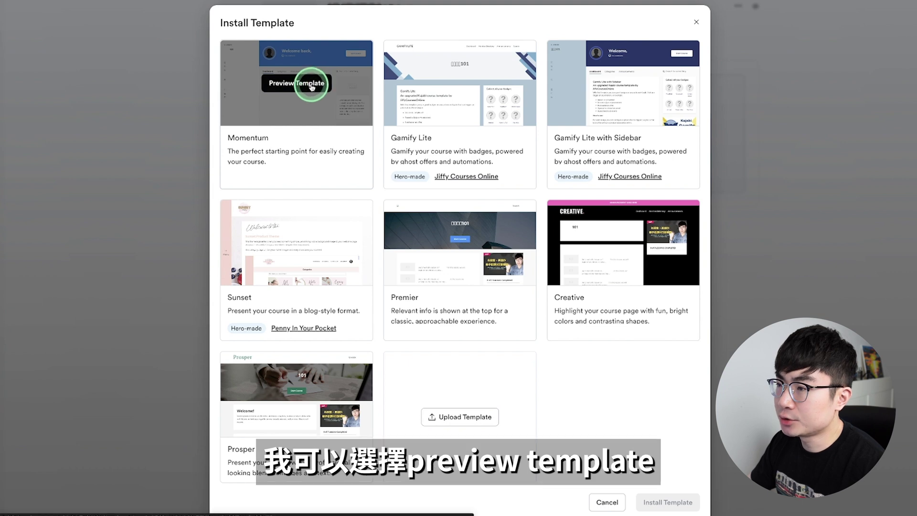
{"action": "left_click", "coordinate": [312, 85]}
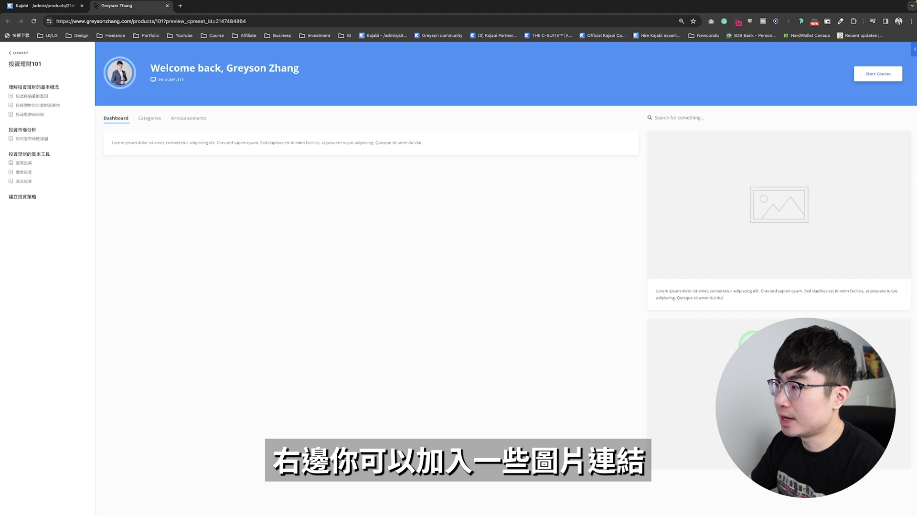
{"action": "left_click", "coordinate": [39, 98], "text": "super"}
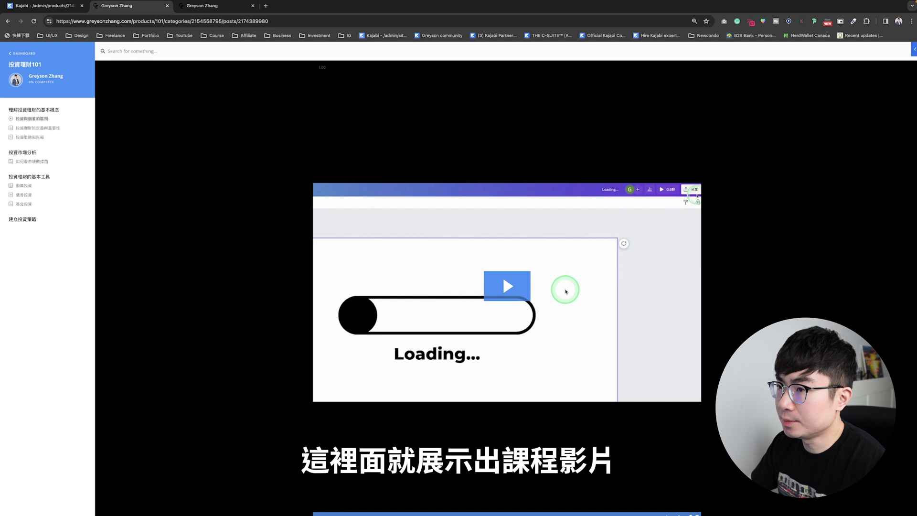
{"action": "scroll", "coordinate": [658, 340], "scroll_direction": "down", "scroll_amount": 7}
{"action": "scroll", "coordinate": [658, 341], "scroll_direction": "down", "scroll_amount": 2}
{"action": "key", "text": "super+w"}
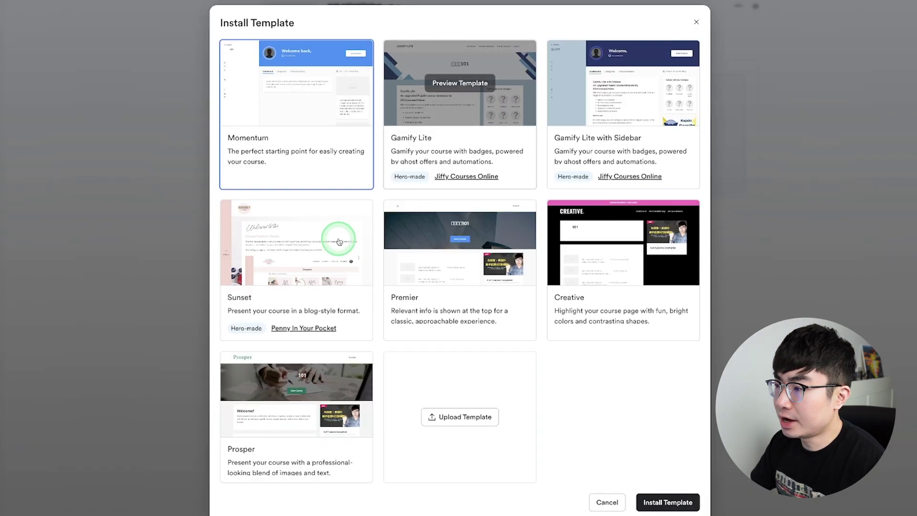
Preview the Sunset template and look through its course page
{"action": "mouse_move", "coordinate": [309, 258]}
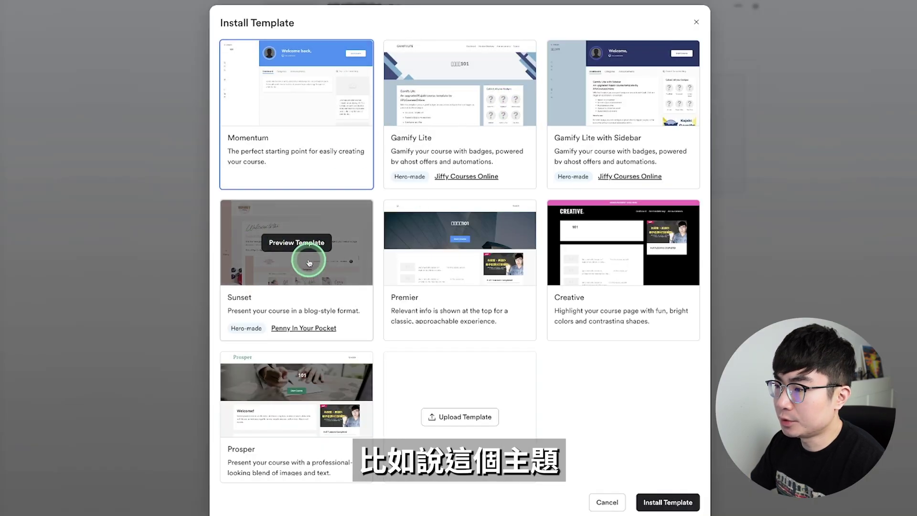
{"action": "left_click", "coordinate": [318, 250]}
{"action": "scroll", "coordinate": [429, 278], "scroll_direction": "down", "scroll_amount": 3}
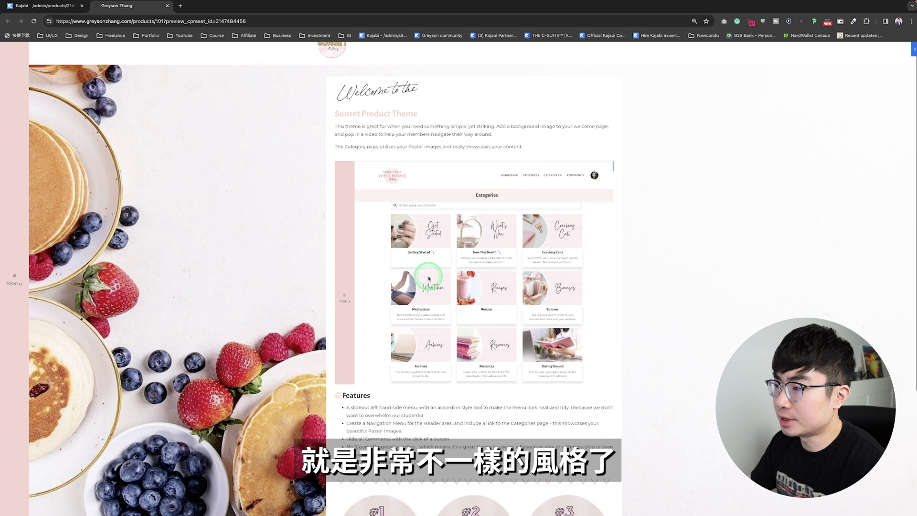
{"action": "scroll", "coordinate": [429, 278], "scroll_direction": "down", "scroll_amount": 2}
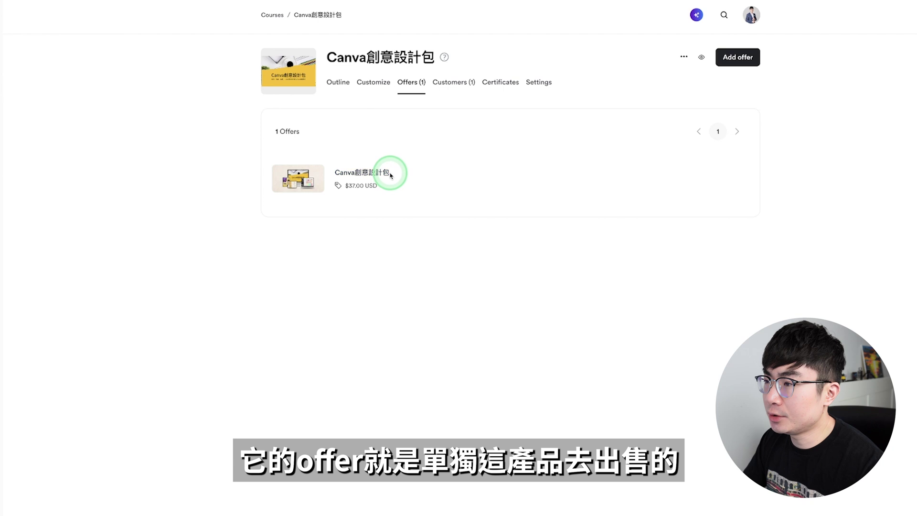
Start a new offer for the Canva創意設計包 course and browse the products that can be bundled in it
{"action": "left_click", "coordinate": [736, 58]}
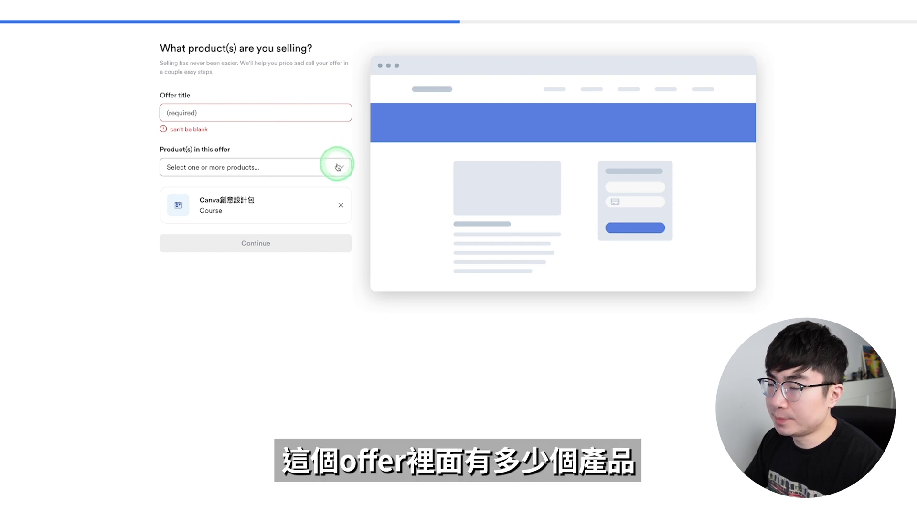
{"action": "left_click", "coordinate": [337, 166]}
{"action": "scroll", "coordinate": [287, 256], "scroll_direction": "down", "scroll_amount": 2}
{"action": "scroll", "coordinate": [293, 267], "scroll_direction": "down", "scroll_amount": 1}
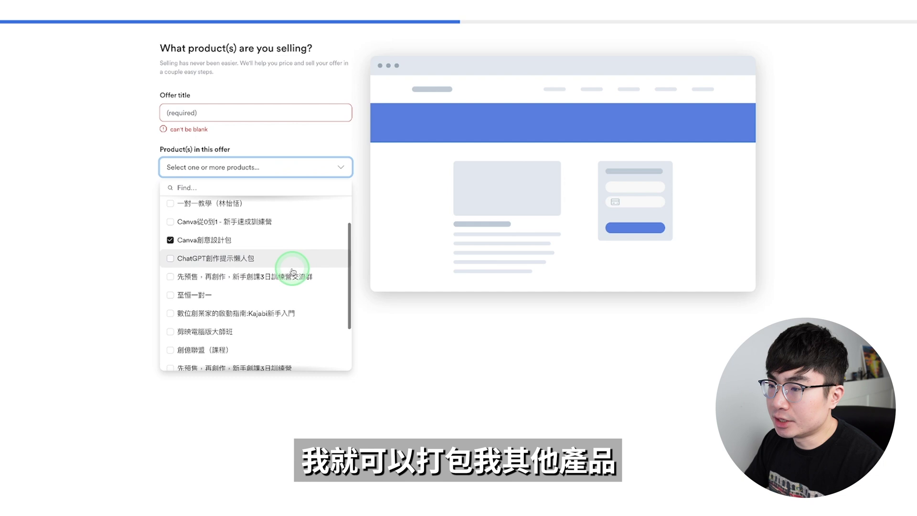